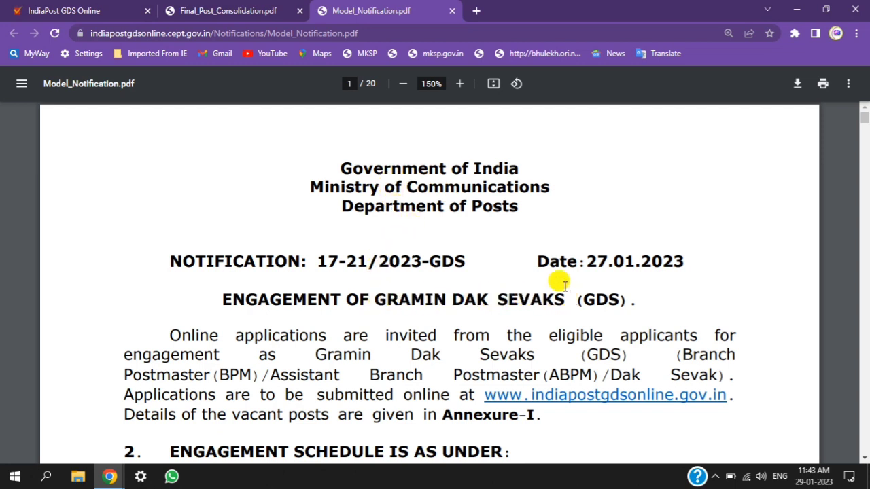
- Read the engagement schedule dates and the TRCA emolument slabs in the GDS model notification
scroll(430, 246, down, 2)
scroll(415, 310, down, 1)
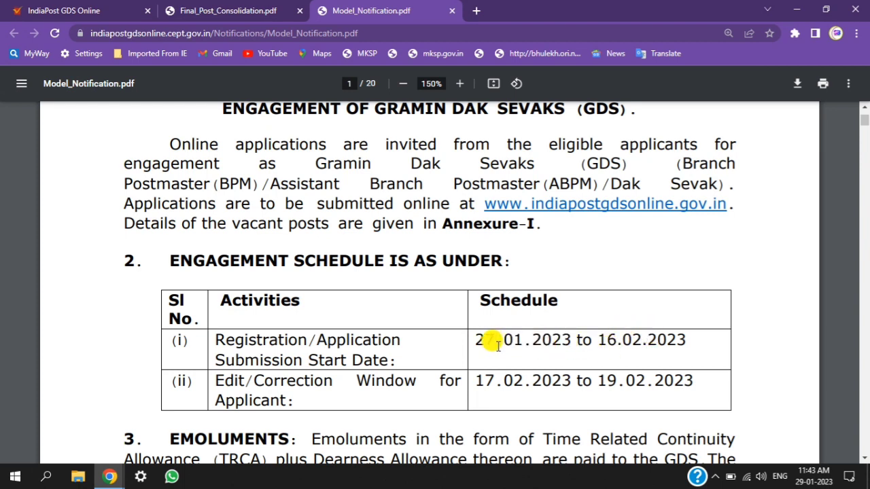
scroll(421, 317, down, 1)
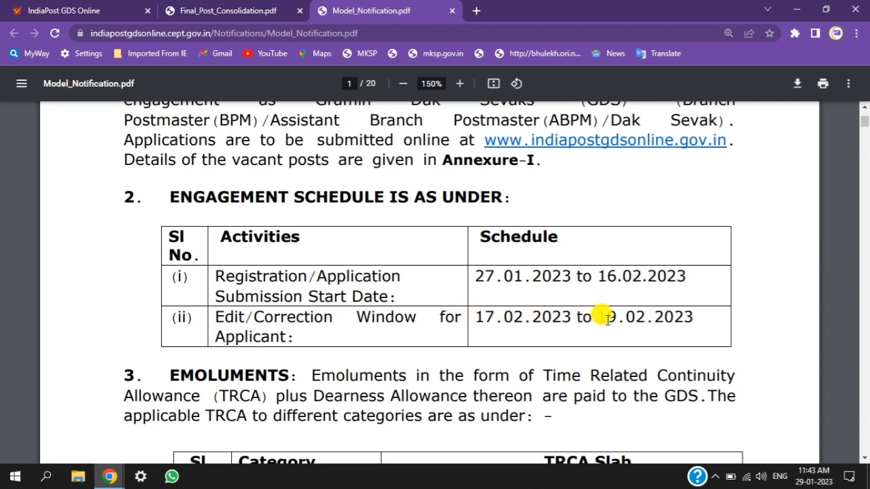
scroll(376, 289, down, 2)
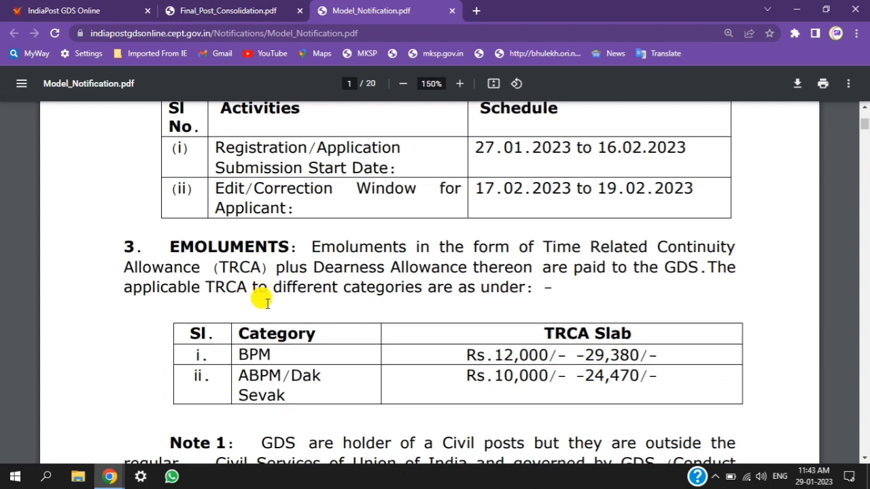
scroll(250, 310, down, 1)
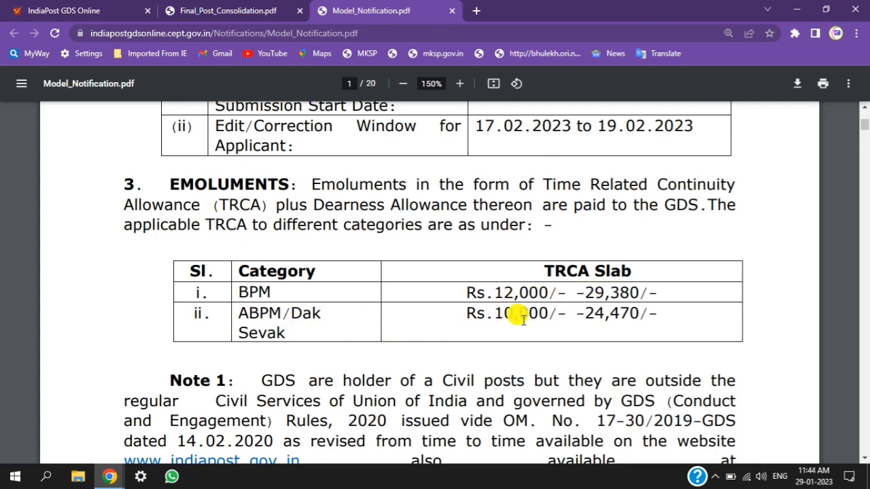
scroll(394, 272, down, 4)
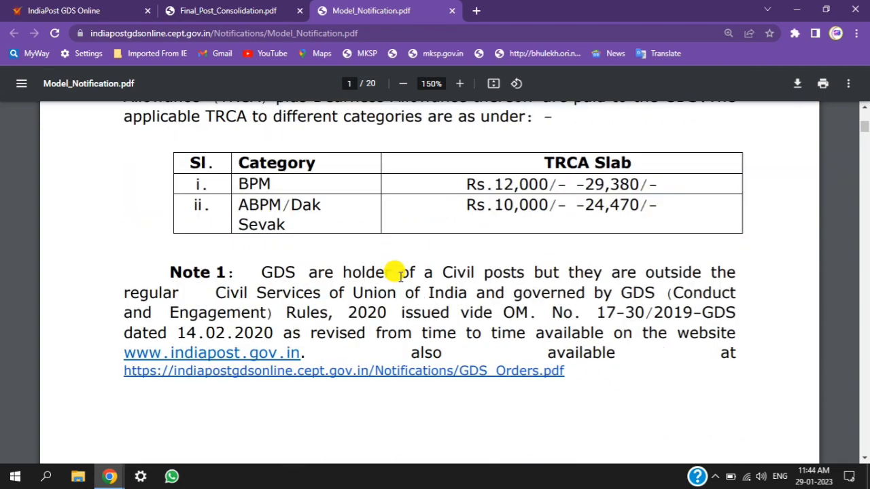
- Look through the job profiles, then read the age limits and category-wise age relaxations in section 5.1 of the notification
scroll(370, 283, down, 12)
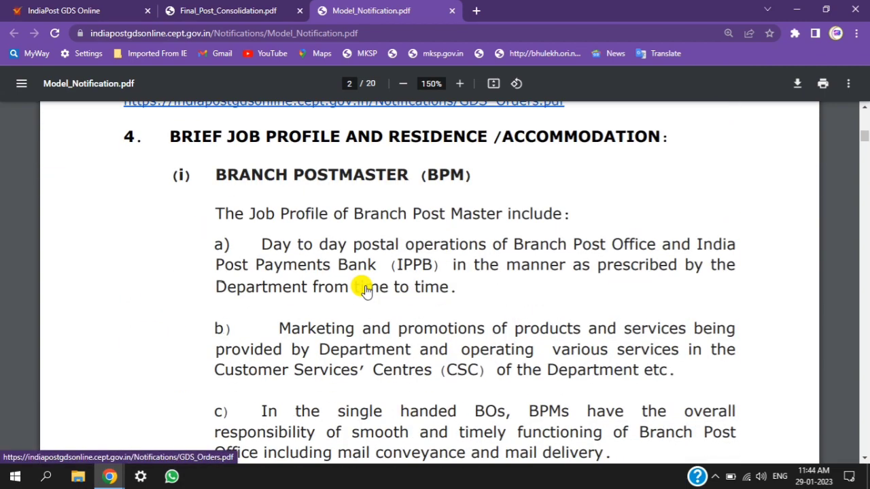
scroll(361, 282, down, 15)
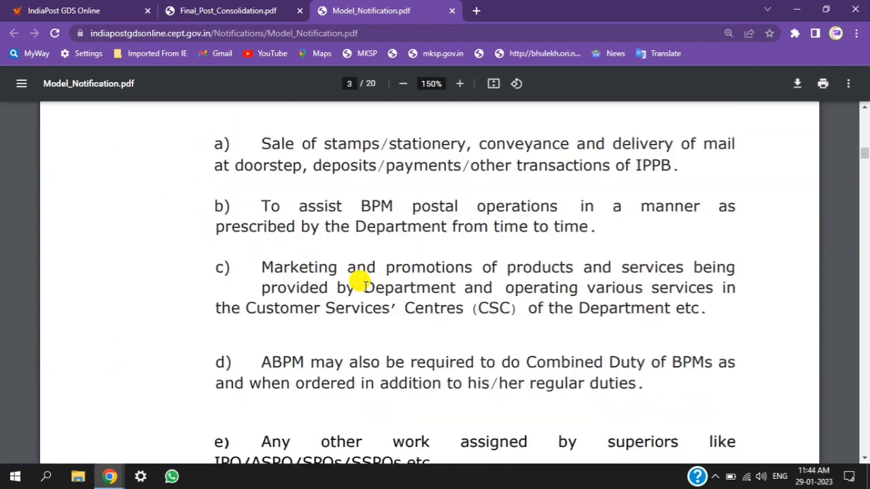
scroll(360, 282, down, 10)
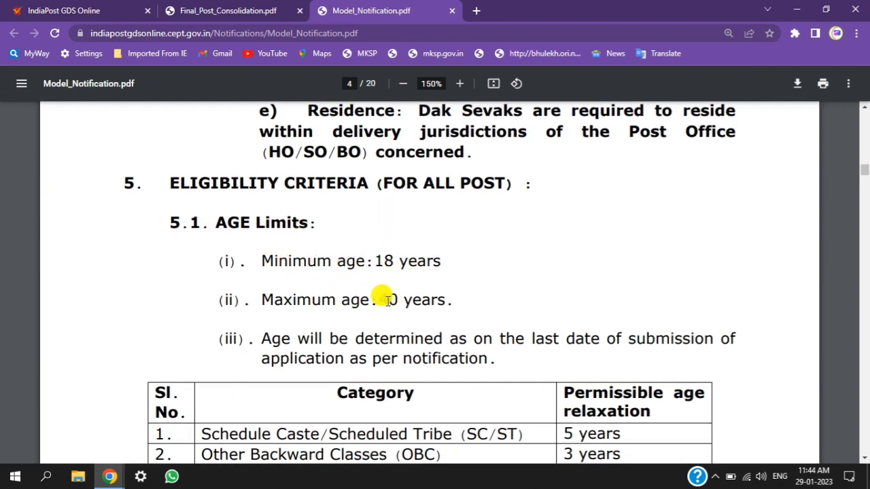
scroll(380, 280, down, 2)
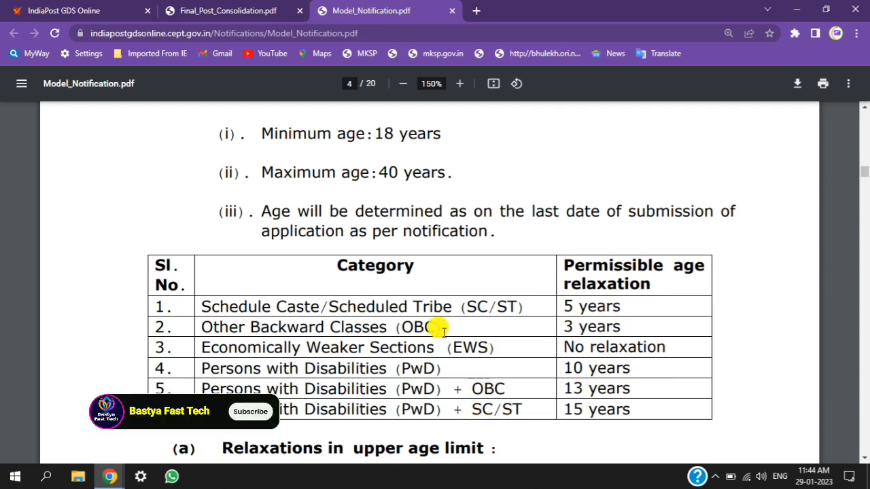
scroll(438, 327, down, 2)
scroll(442, 331, down, 1)
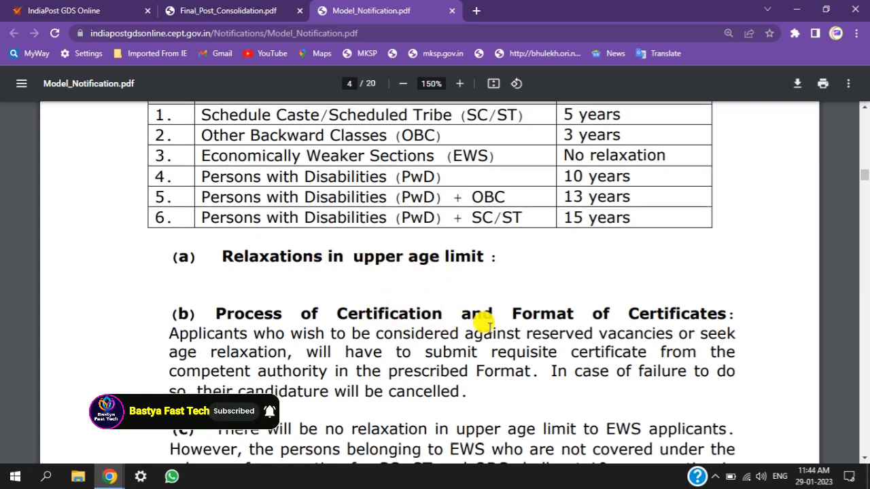
scroll(489, 321, down, 1)
scroll(507, 319, down, 1)
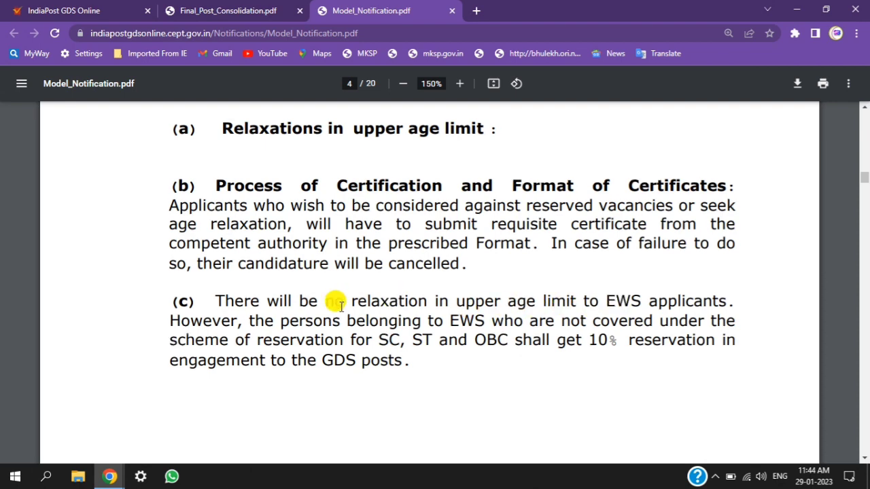
- Read the educational and other qualifications required in section 5.2, including the notes for selected candidates
scroll(335, 304, down, 3)
scroll(335, 303, down, 4)
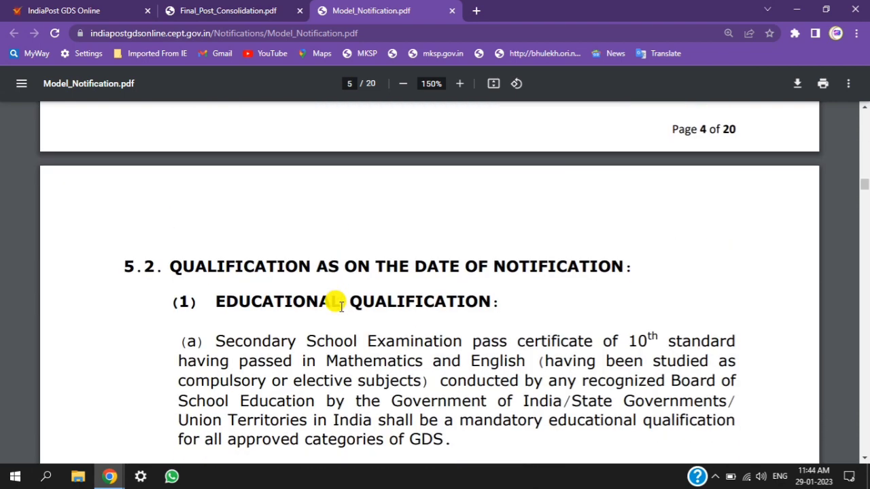
scroll(335, 304, down, 3)
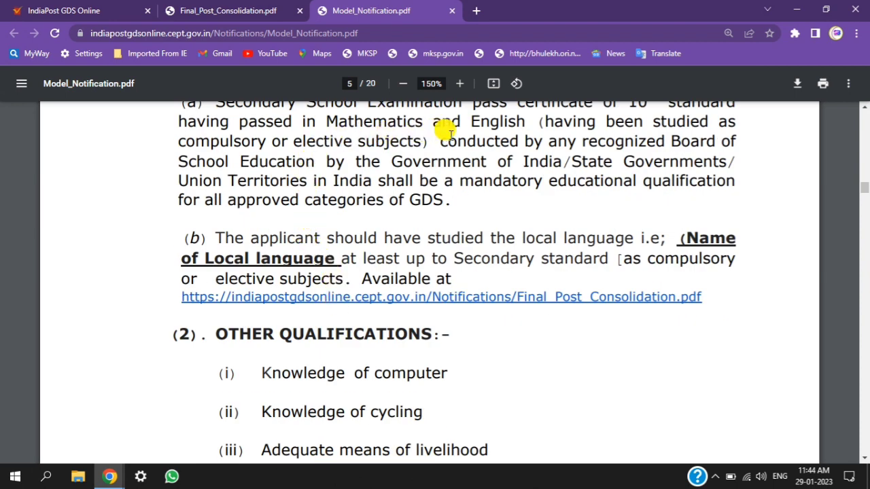
scroll(367, 272, down, 1)
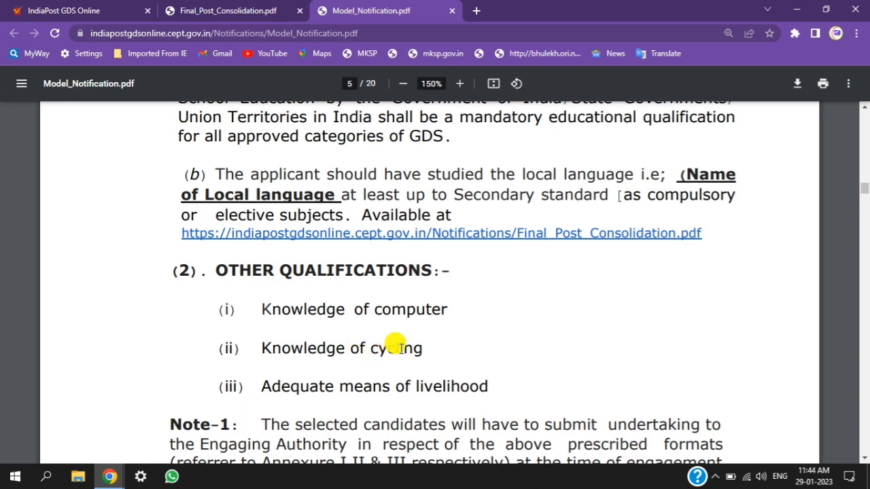
scroll(356, 366, down, 1)
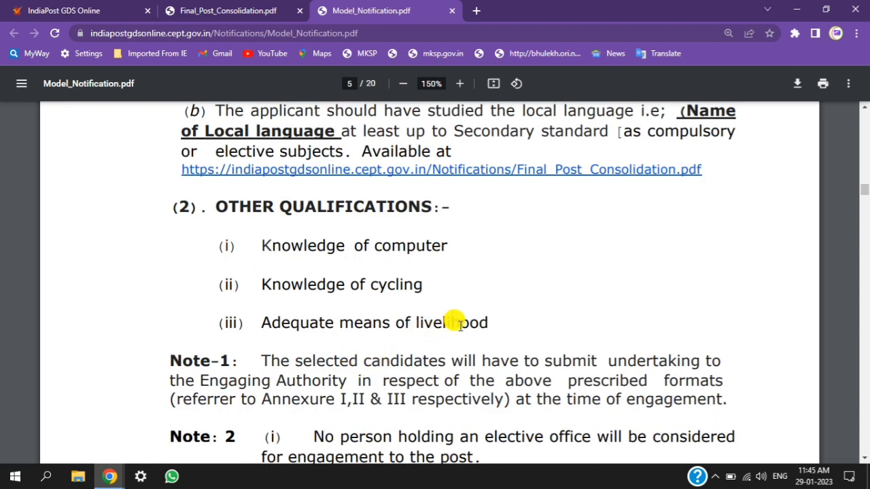
scroll(347, 330, down, 5)
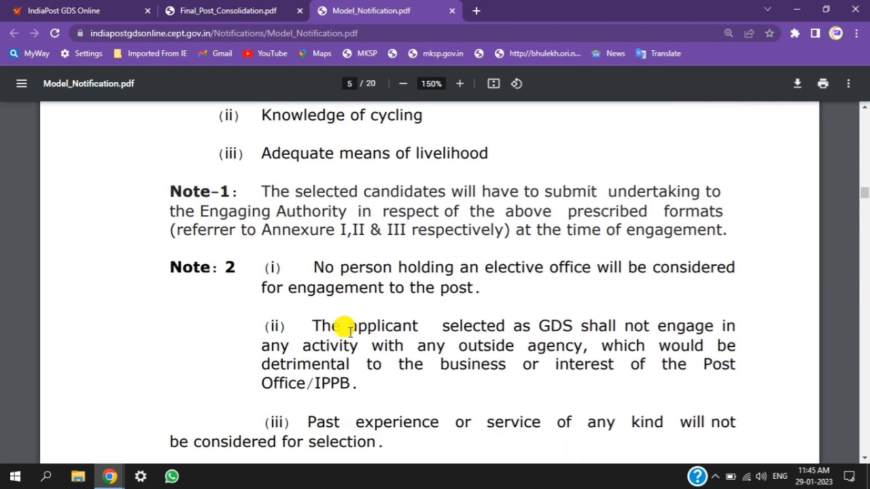
- Review the reservation instructions in section 6 and the table of permissible disabilities for PwD applicants
scroll(347, 332, down, 7)
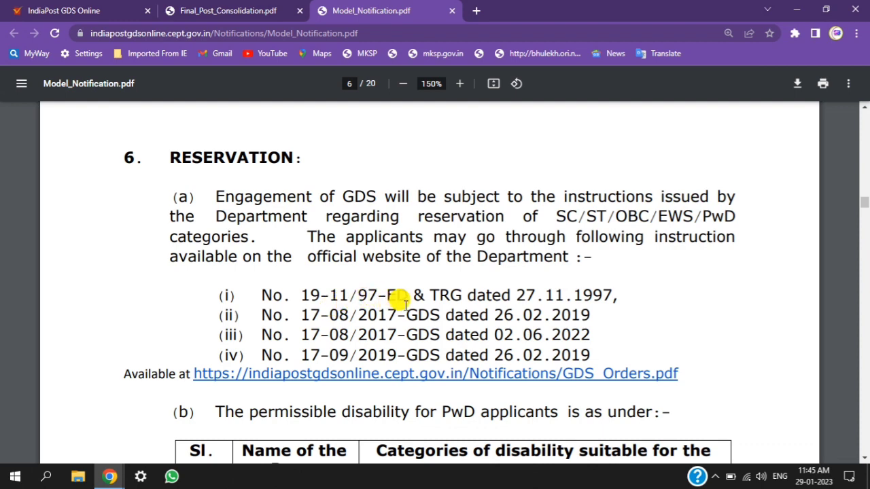
scroll(323, 299, down, 3)
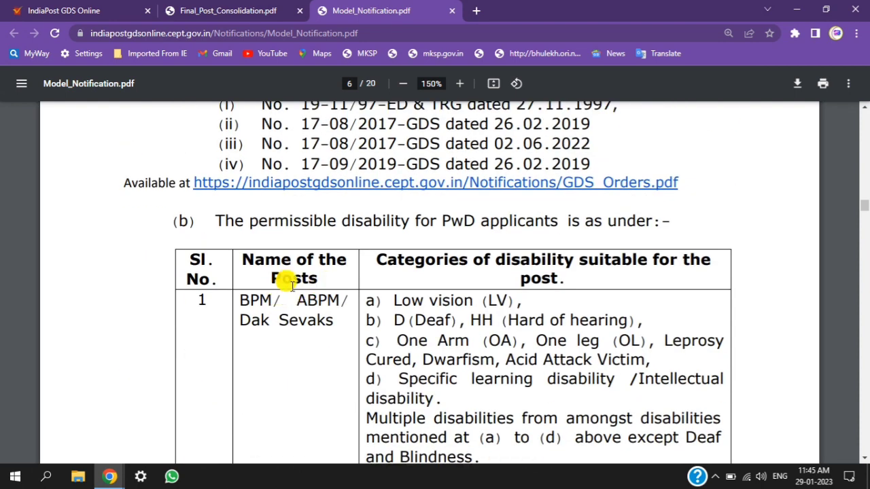
scroll(285, 292, down, 1)
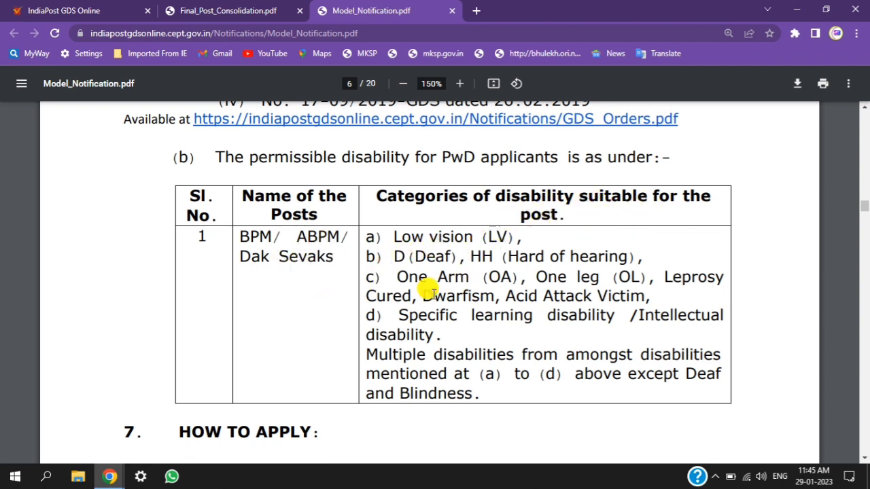
scroll(428, 291, down, 3)
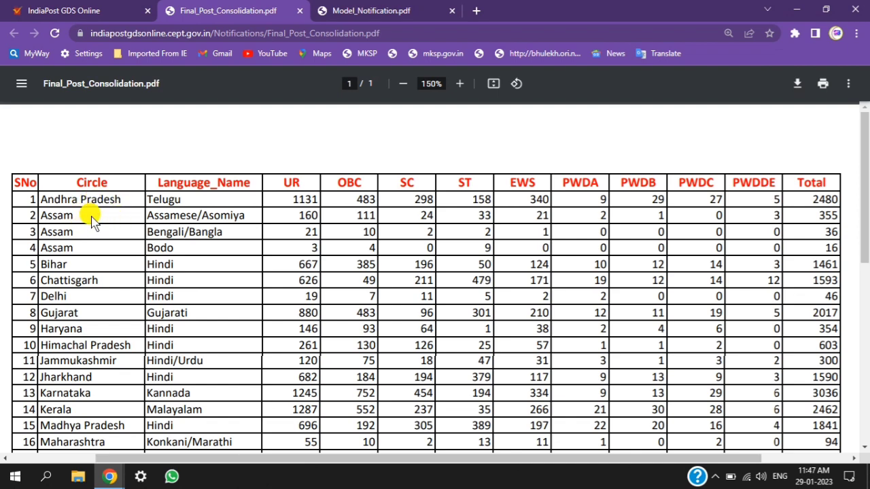
- Examine the vacancies by circle, language and category in the Final_Post_Consolidation.pdf table
scroll(94, 219, down, 5)
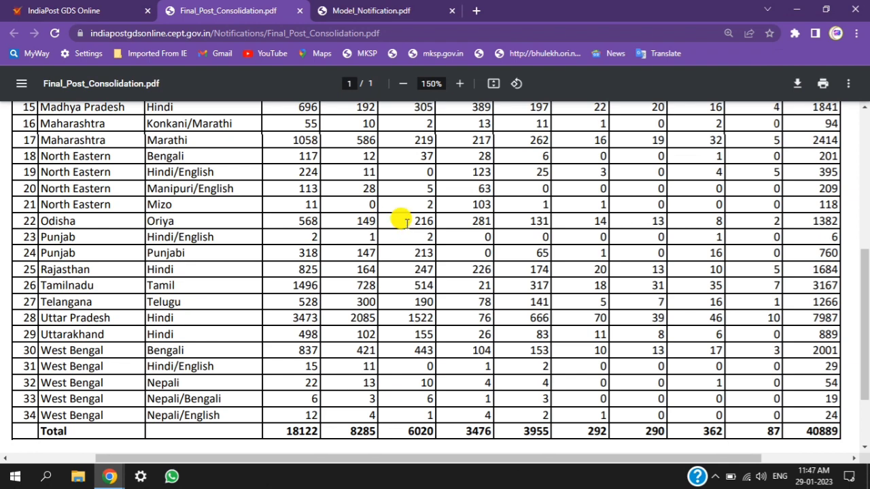
scroll(412, 223, up, 5)
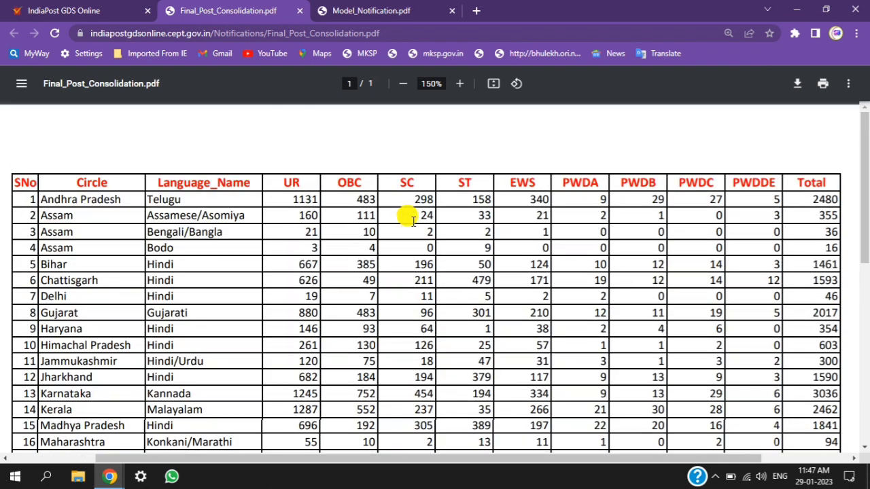
scroll(410, 206, down, 3)
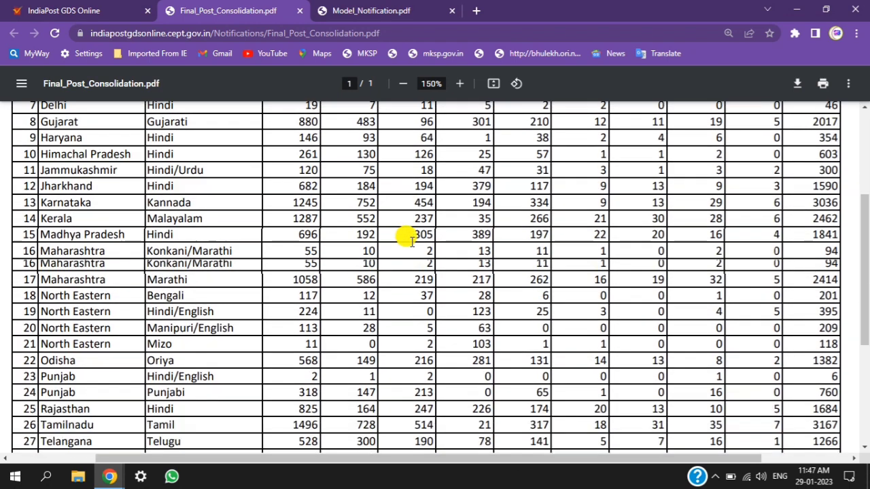
scroll(406, 299, down, 1)
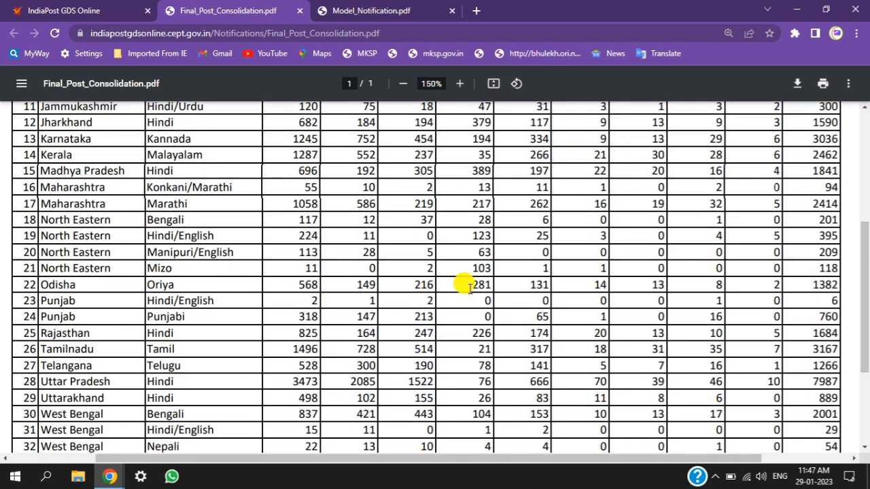
scroll(467, 285, up, 3)
scroll(479, 309, down, 1)
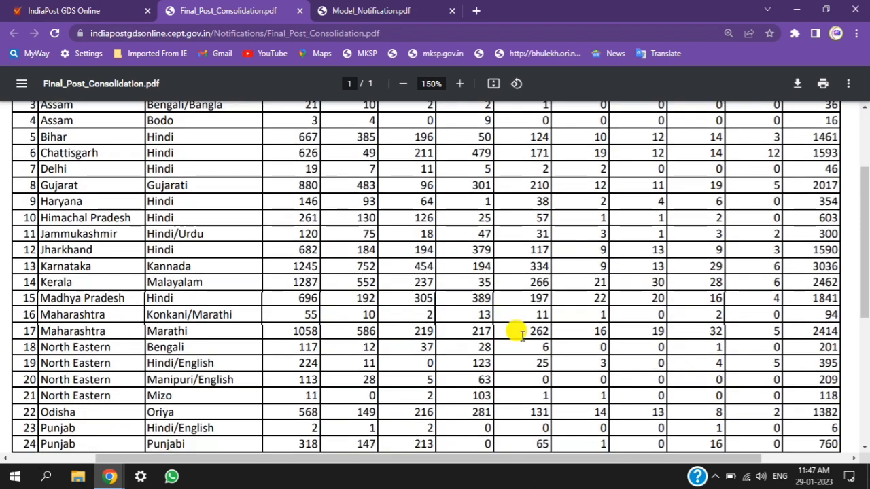
scroll(522, 336, down, 1)
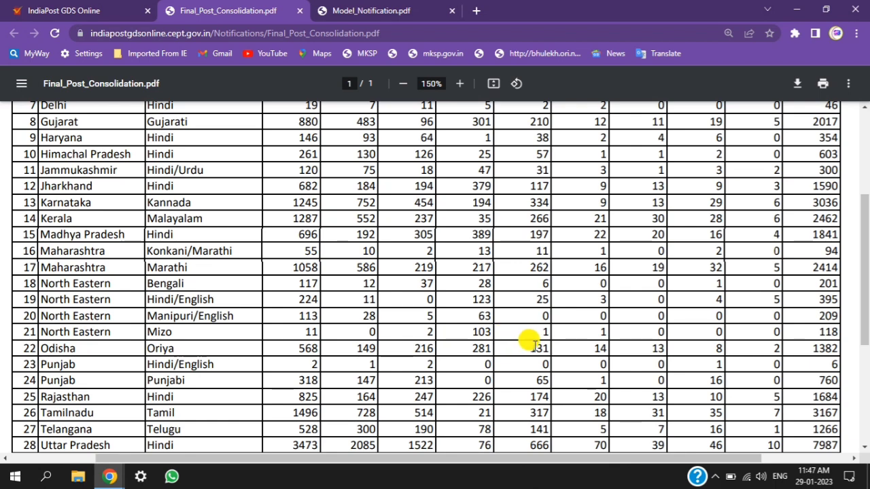
scroll(580, 345, up, 3)
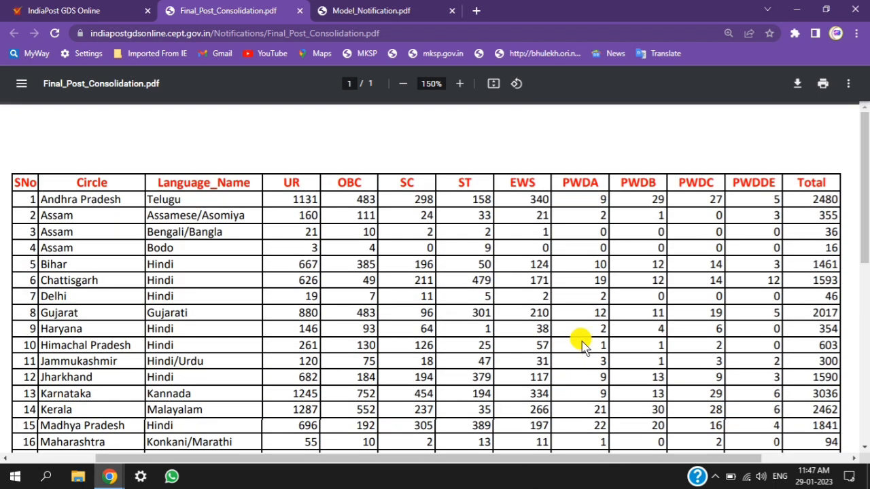
scroll(581, 345, down, 3)
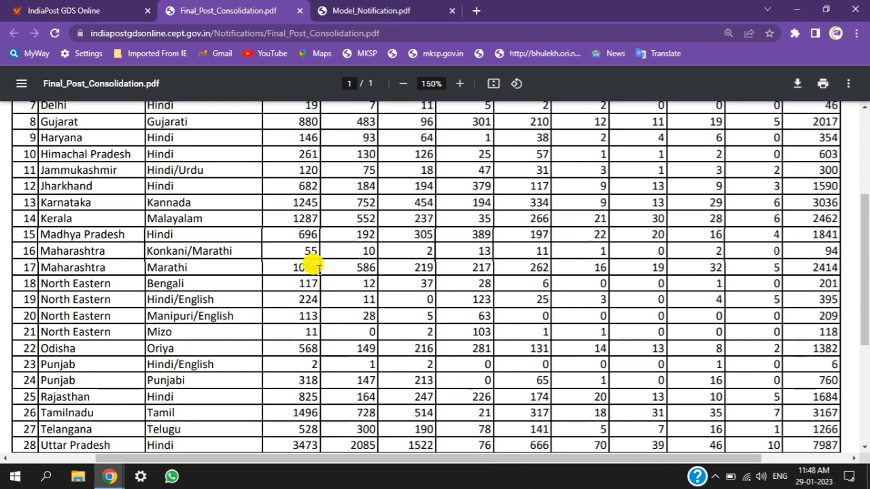
- Return to Model_Notification.pdf and recheck the qualification and age limit sections
click(369, 9)
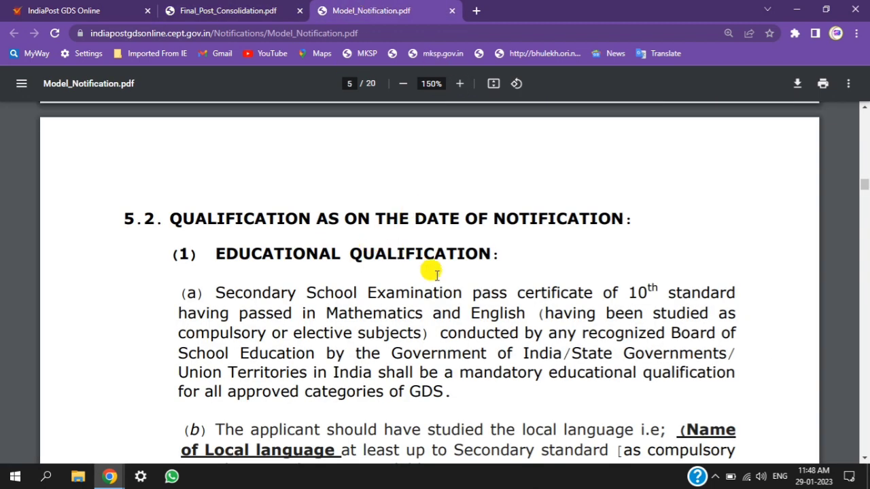
scroll(391, 299, up, 20)
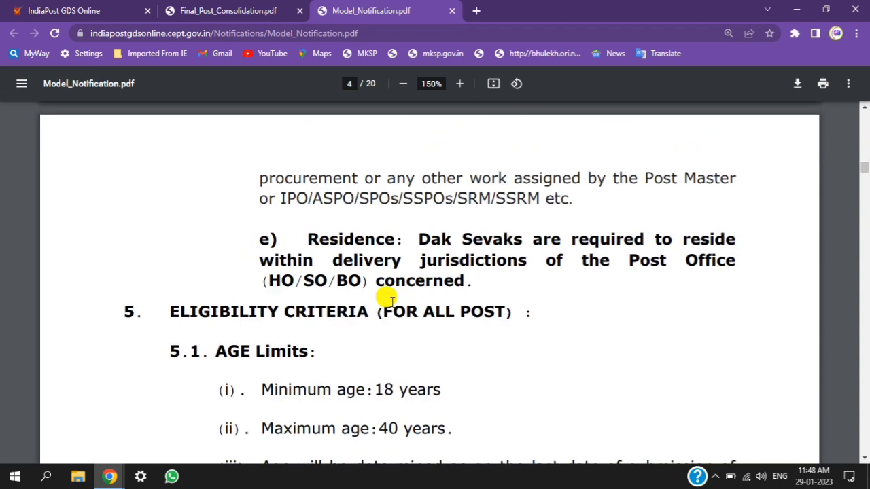
click(240, 21)
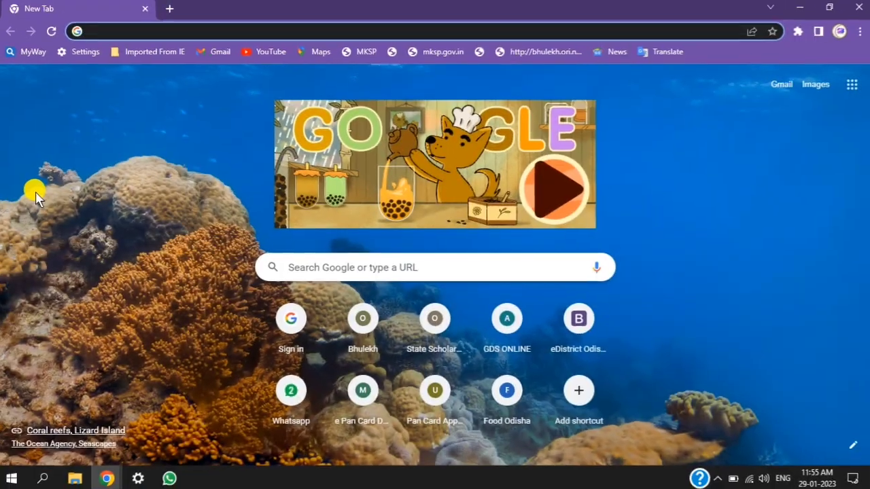
- Search Google for "gds" and open the IndiaPost GDS Online website from the results
click(176, 31)
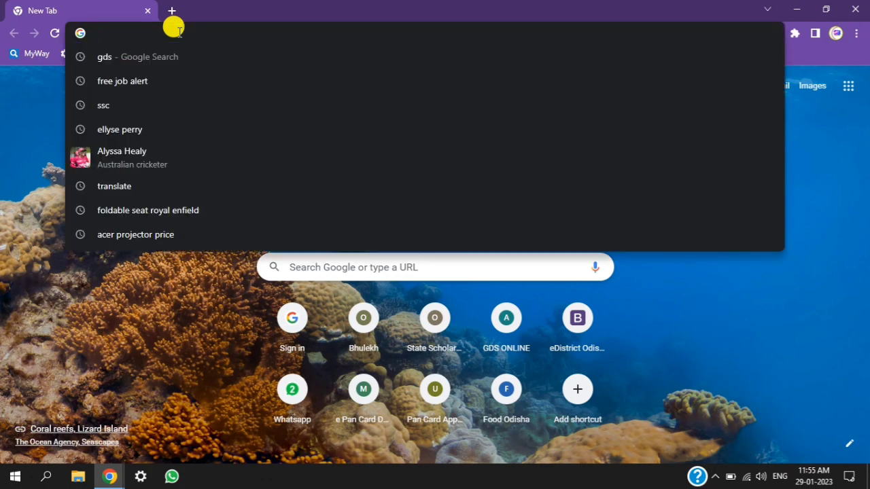
text(gds)
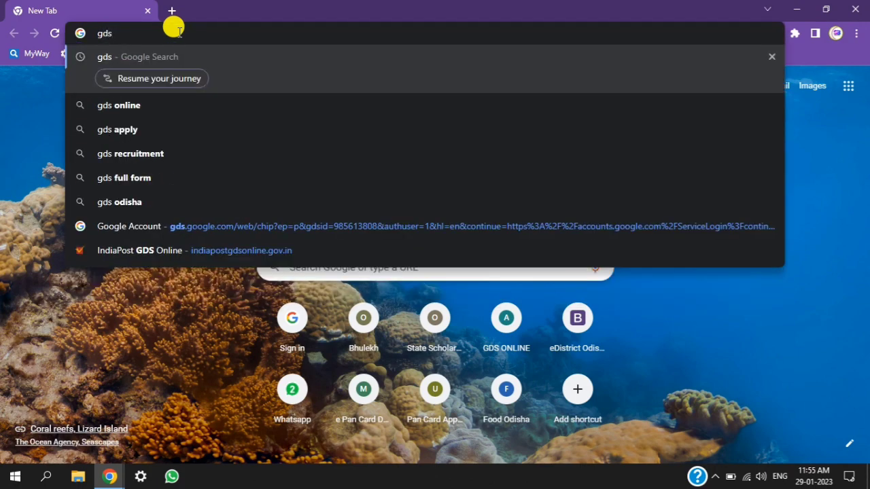
key(Return)
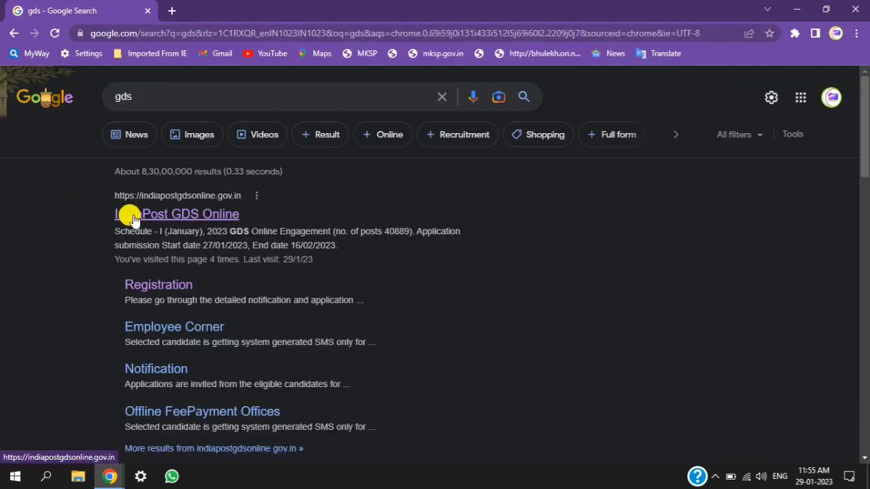
click(189, 219)
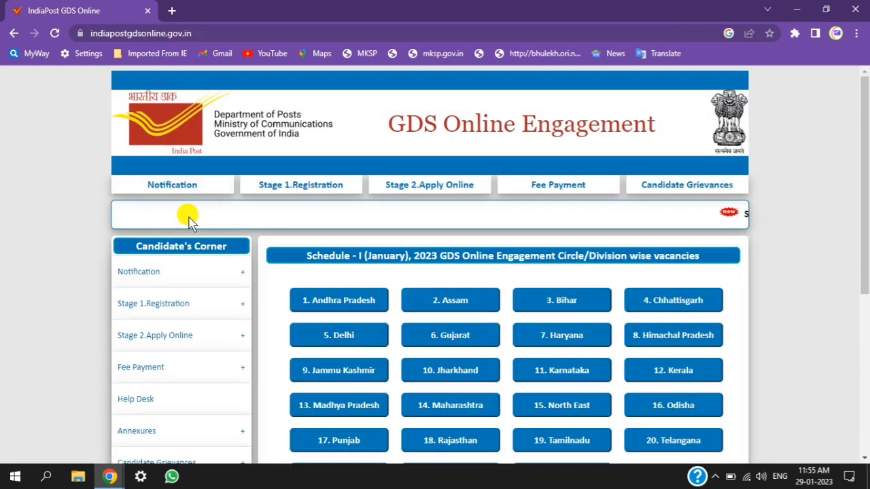
- Open the Stage 1 registration form from the Candidate's Corner
mouse_move(145, 273)
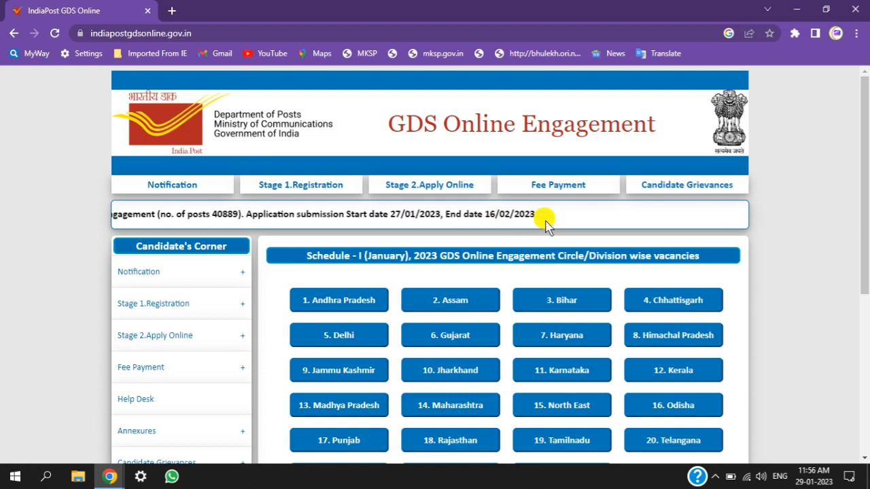
mouse_move(174, 305)
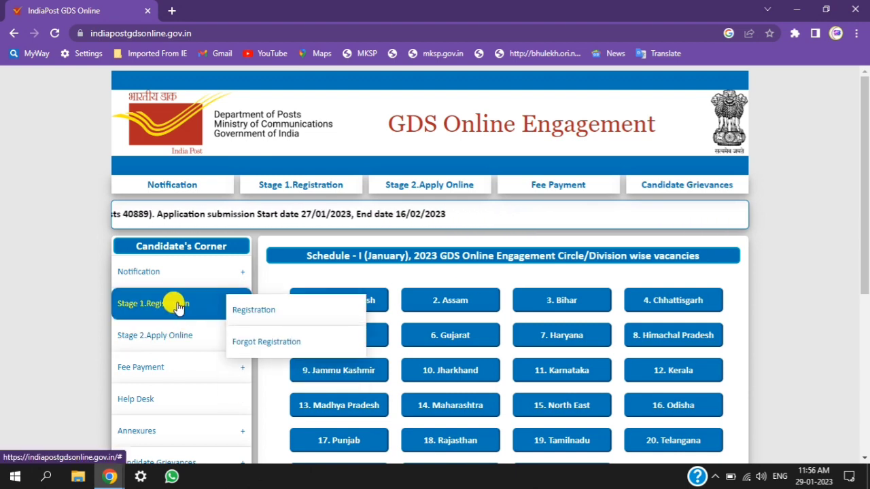
mouse_move(163, 336)
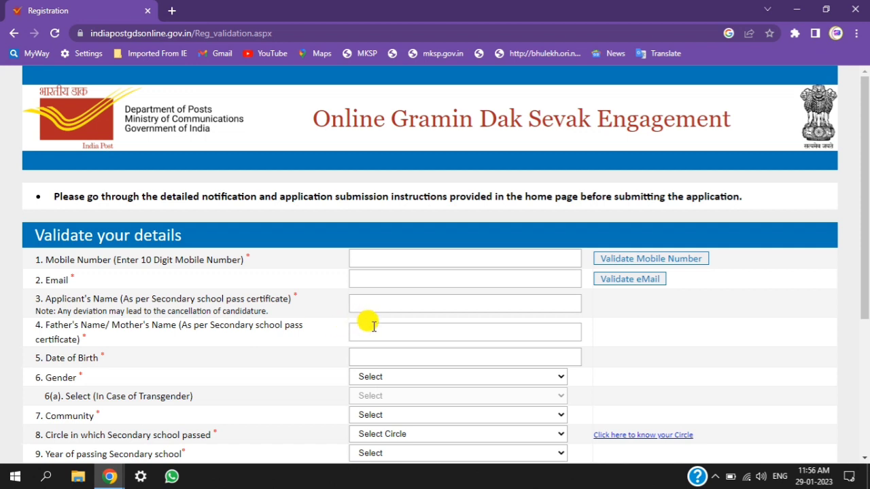
- Try Transgender as the gender, check the choices for field 6(a), and reset the gender to Select
scroll(349, 351, down, 1)
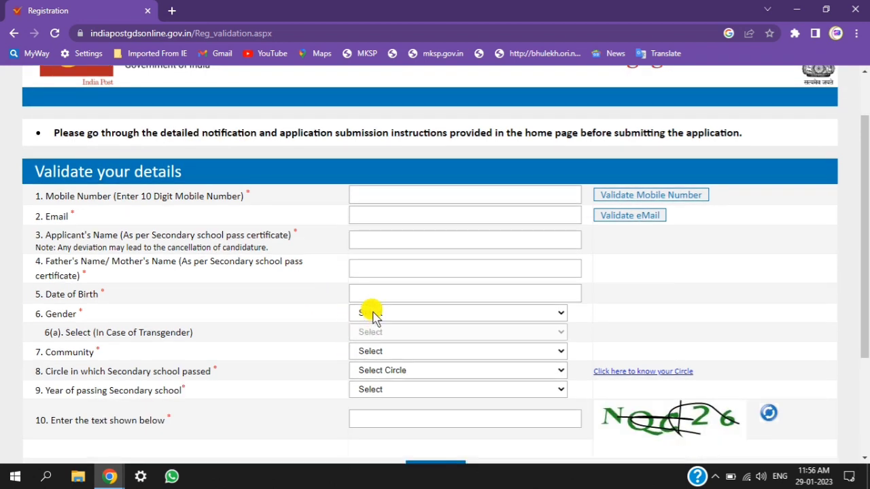
click(373, 315)
click(367, 356)
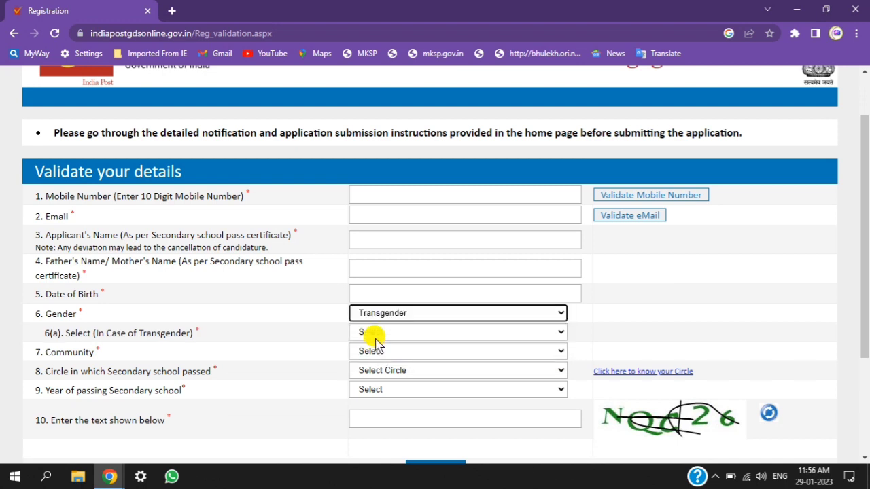
click(375, 332)
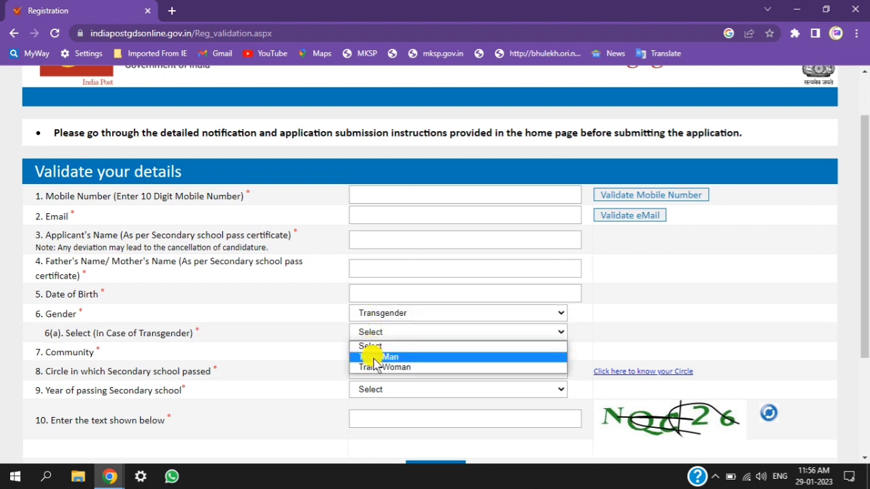
click(379, 313)
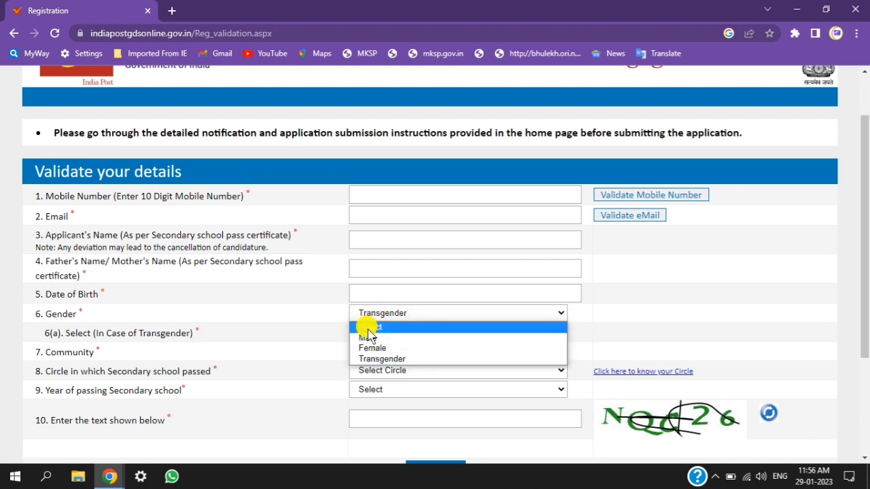
click(369, 329)
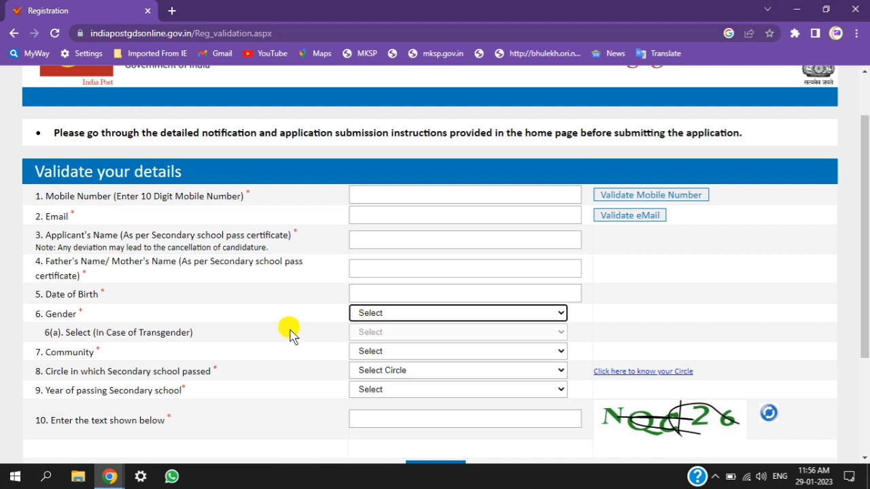
- Review the choices for community, secondary school circle and year of passing, and the captcha field of the registration form
click(360, 353)
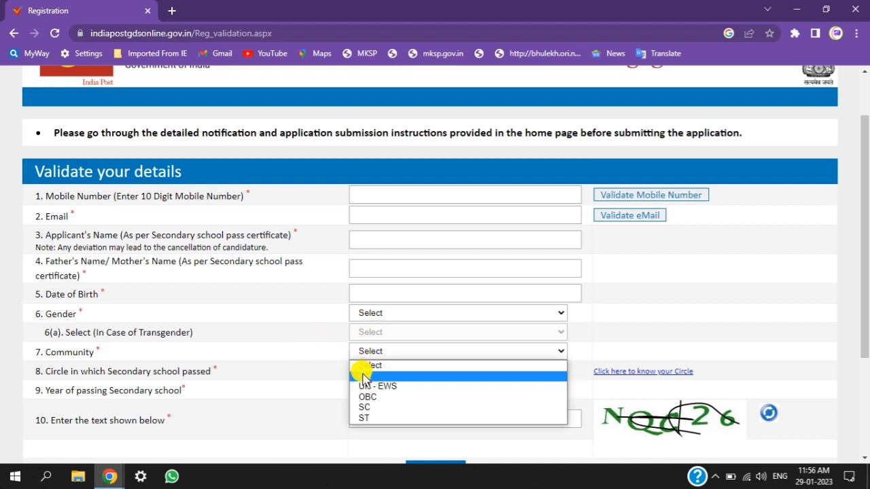
click(317, 373)
click(364, 371)
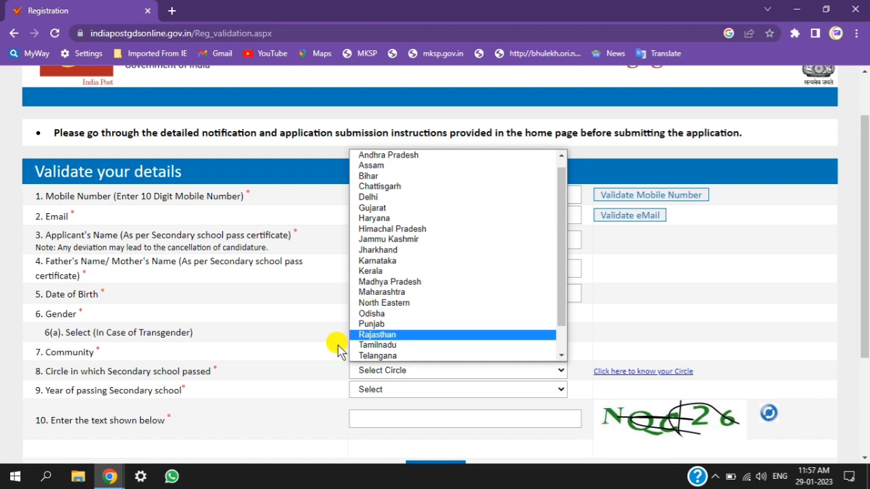
click(222, 393)
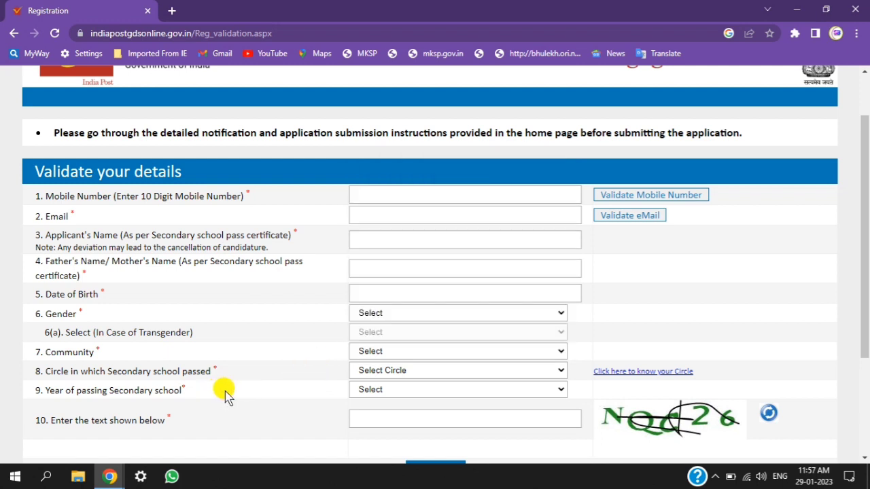
click(385, 391)
click(359, 407)
click(359, 414)
scroll(279, 394, down, 2)
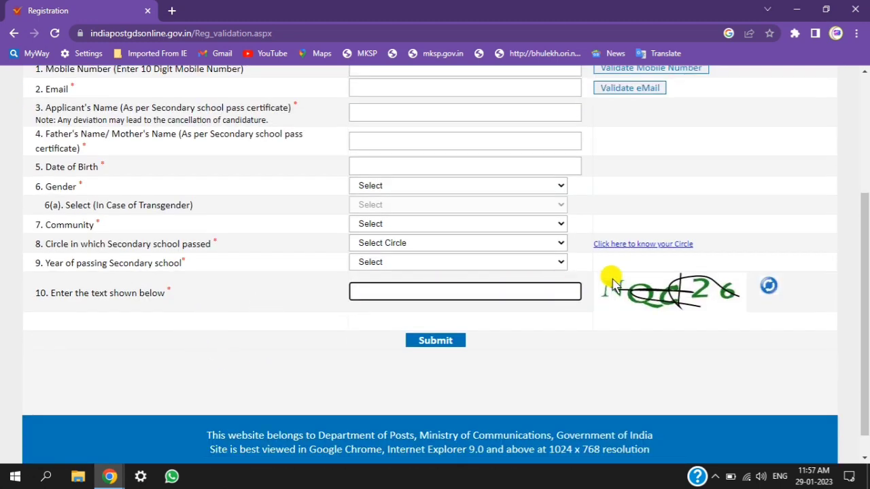
scroll(415, 319, up, 2)
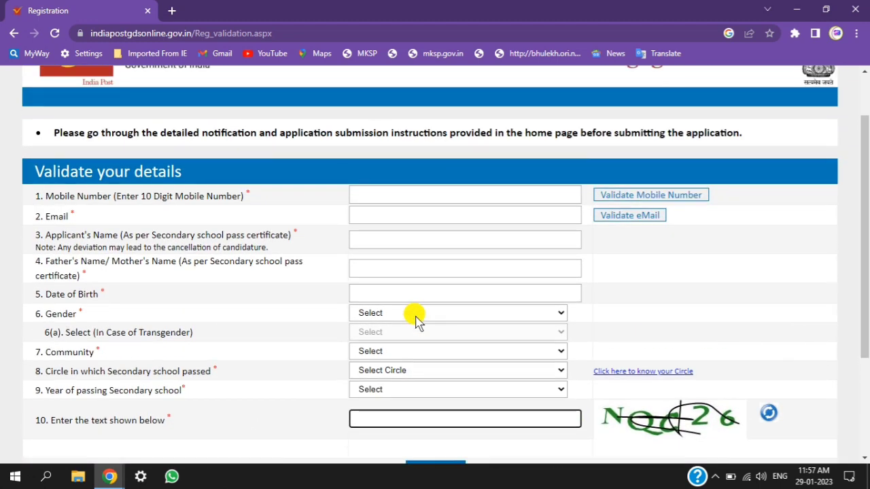
- Fill in the applicant's mobile number, email and name from the saved details and request an OTP for the mobile number
click(395, 193)
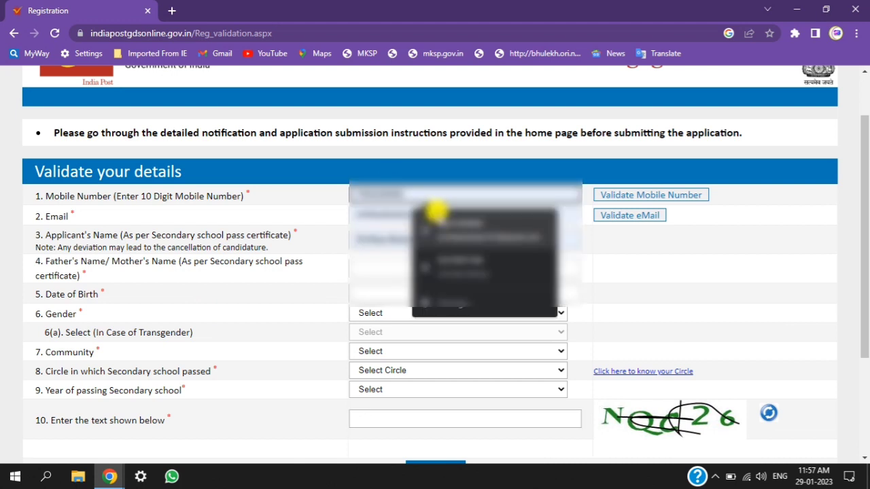
click(439, 224)
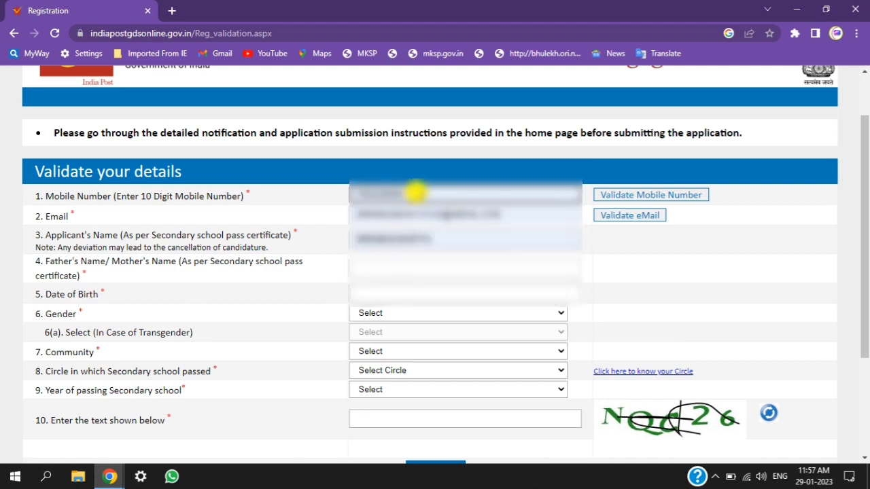
click(605, 196)
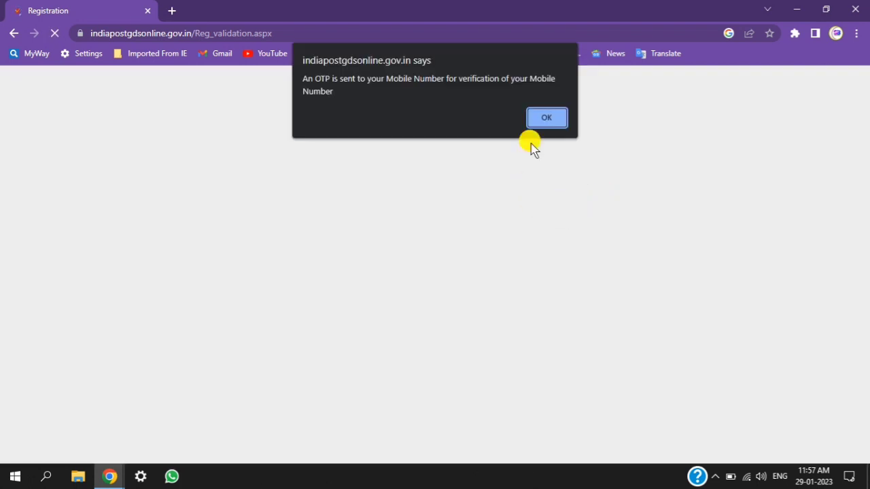
click(549, 112)
- Enter the OTP received on the mobile number and submit it for validation
click(609, 193)
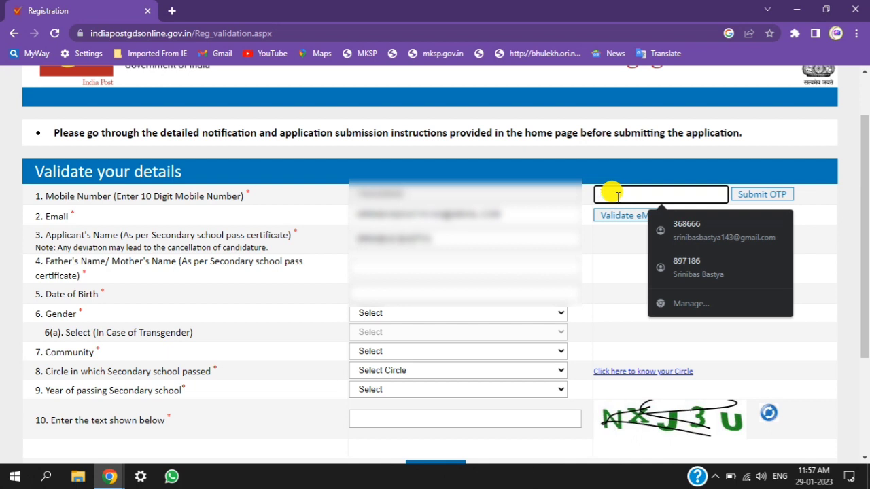
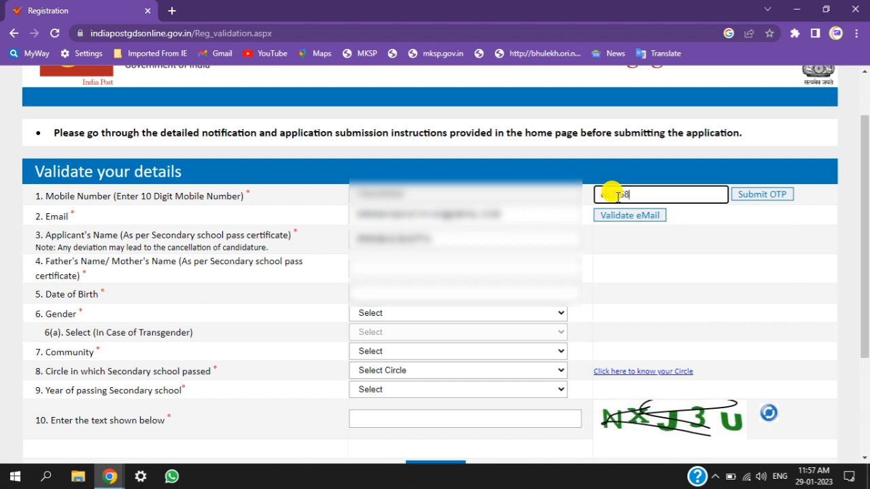
click(759, 195)
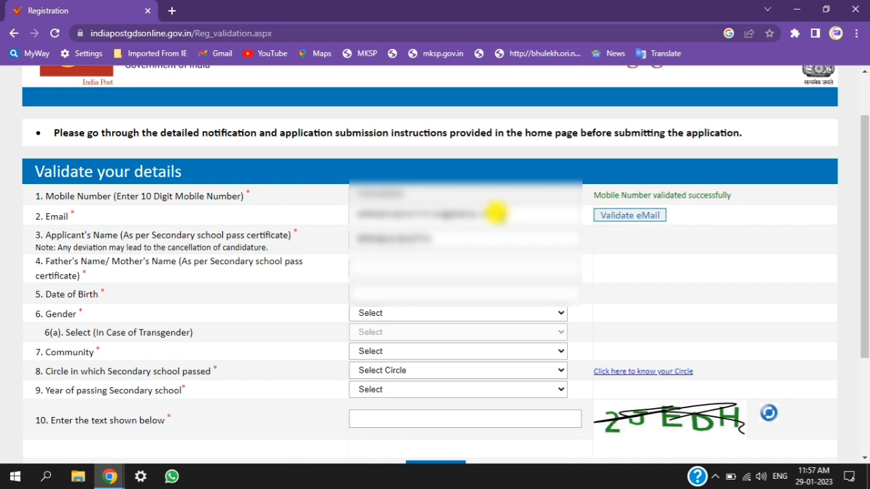
- Request an OTP for the email address, enter the received code and submit it for validation
click(627, 216)
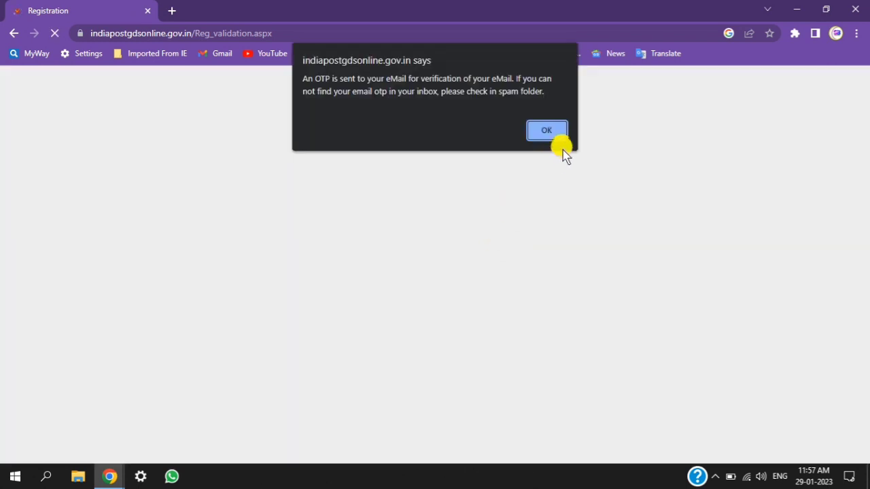
click(561, 131)
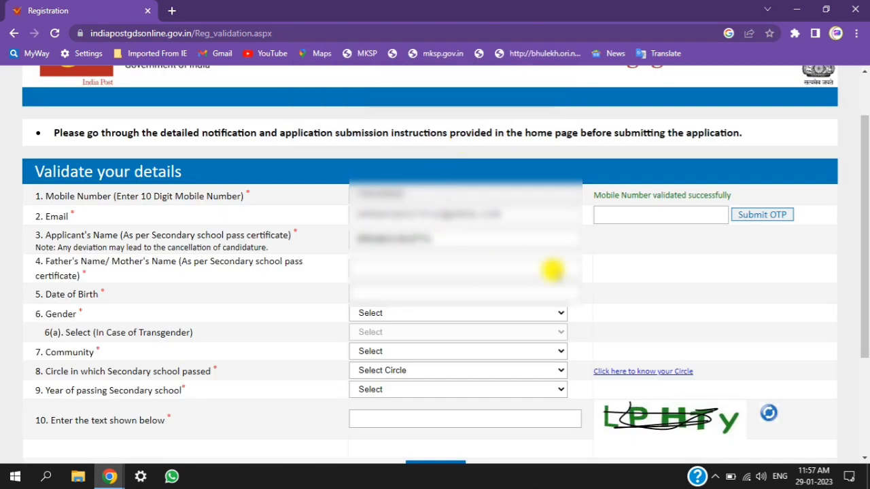
click(623, 215)
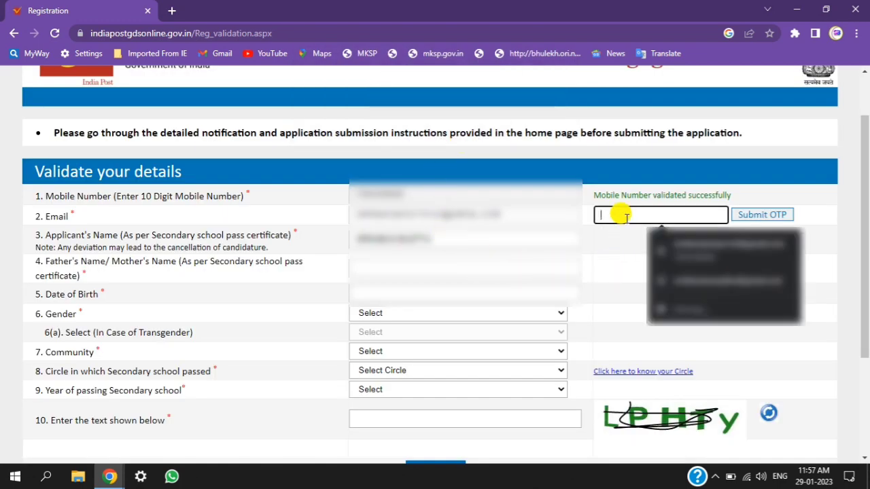
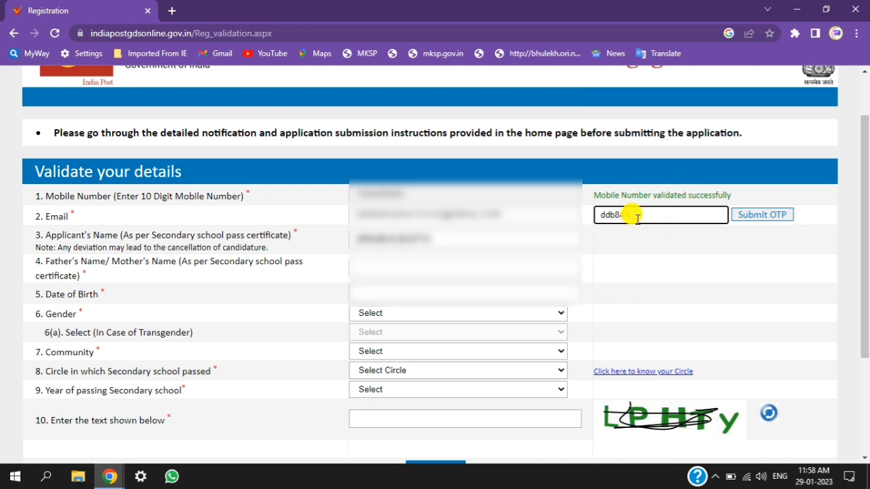
click(741, 214)
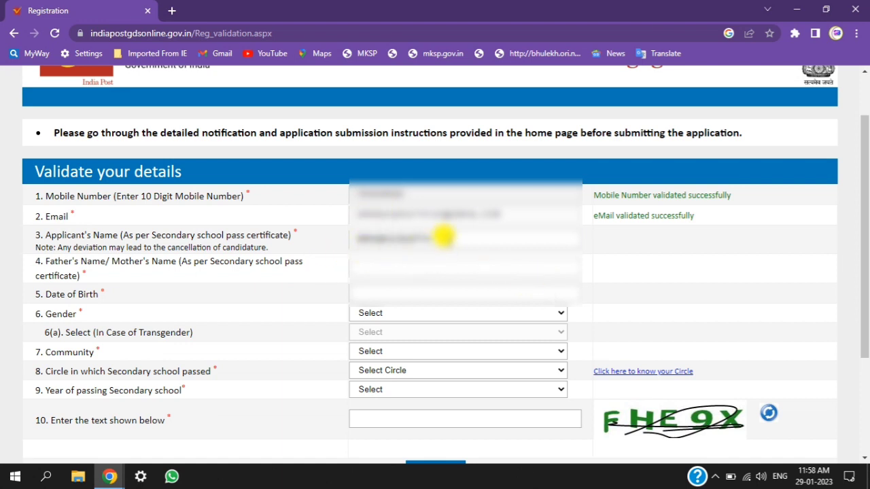
- Fill in the father's or mother's name with the matching saved entry
click(443, 235)
click(364, 268)
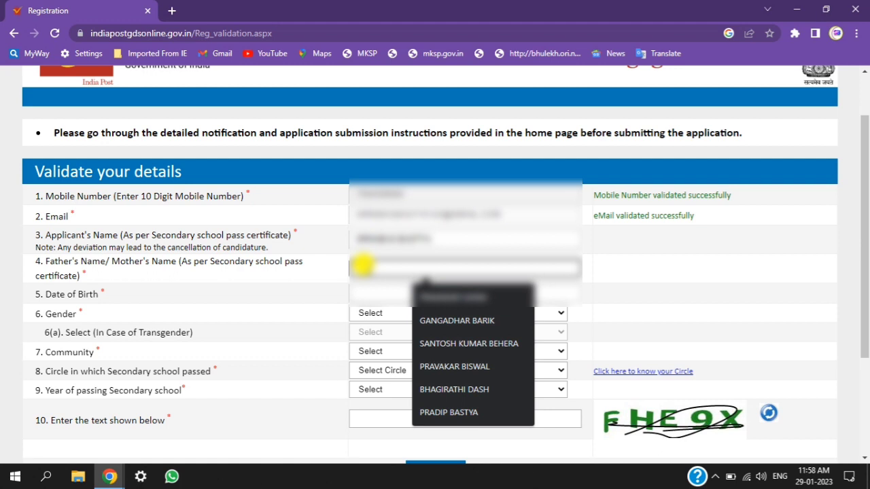
click(466, 413)
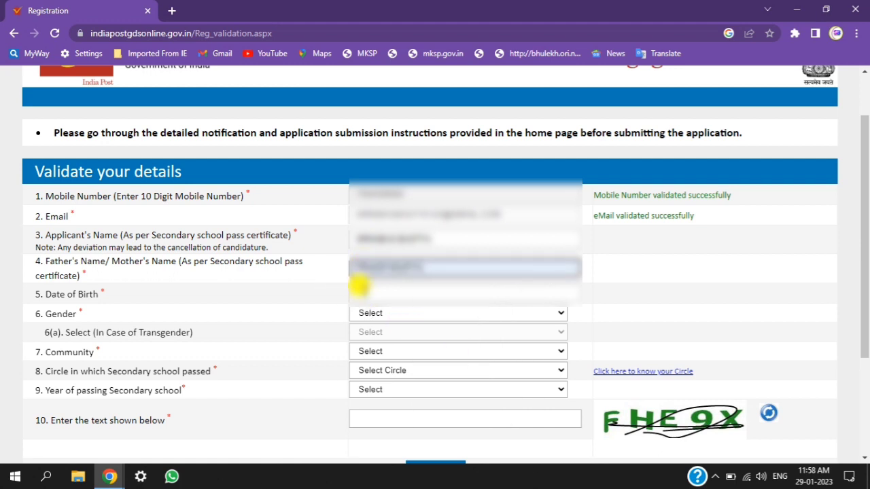
- Set the applicant's date of birth by choosing the year and day in the calendar
click(360, 286)
click(449, 318)
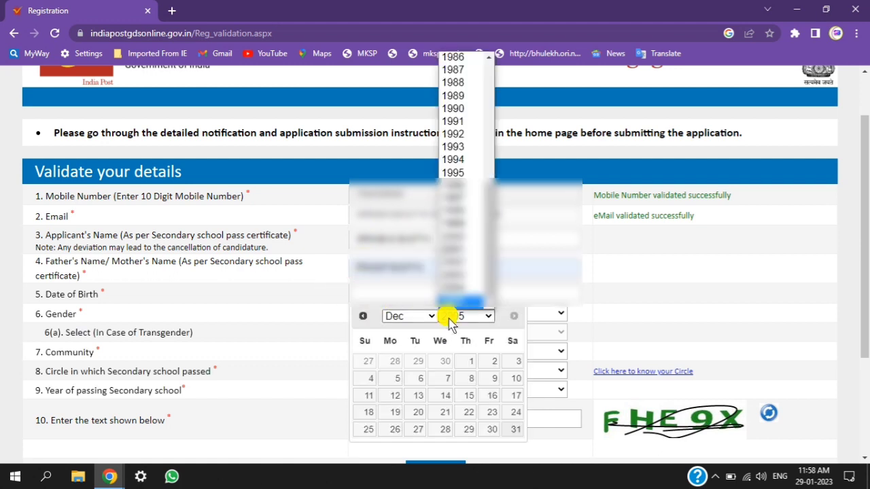
click(448, 233)
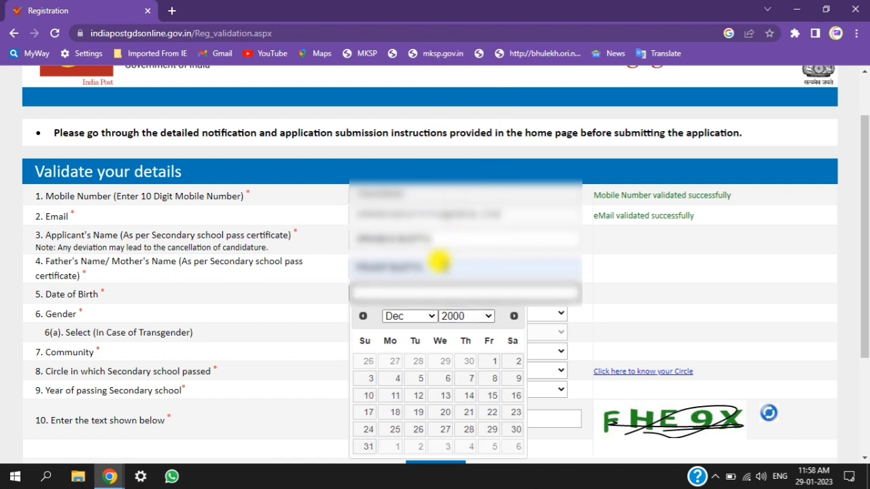
click(460, 314)
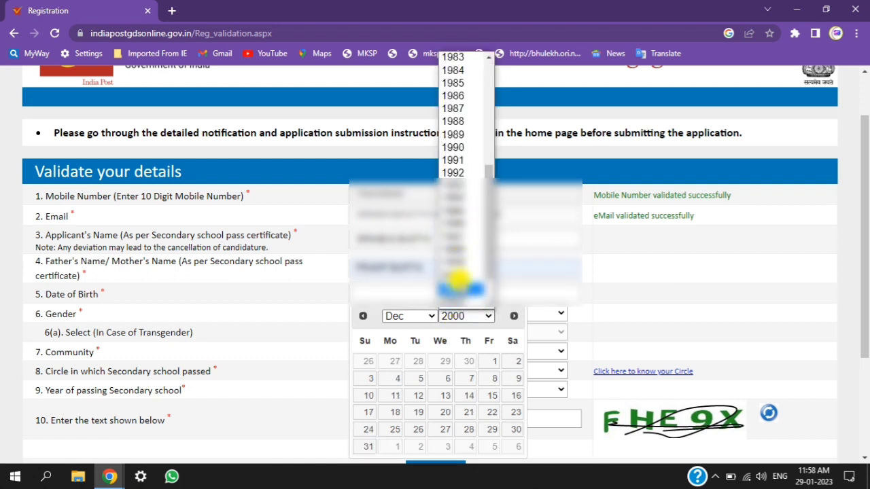
click(454, 288)
click(489, 432)
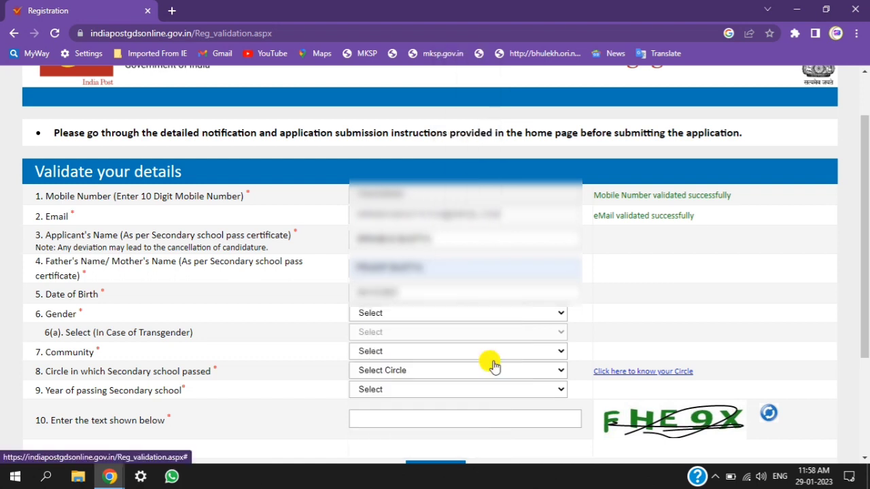
- Set the gender to Male and the community to UR - EWS
click(382, 317)
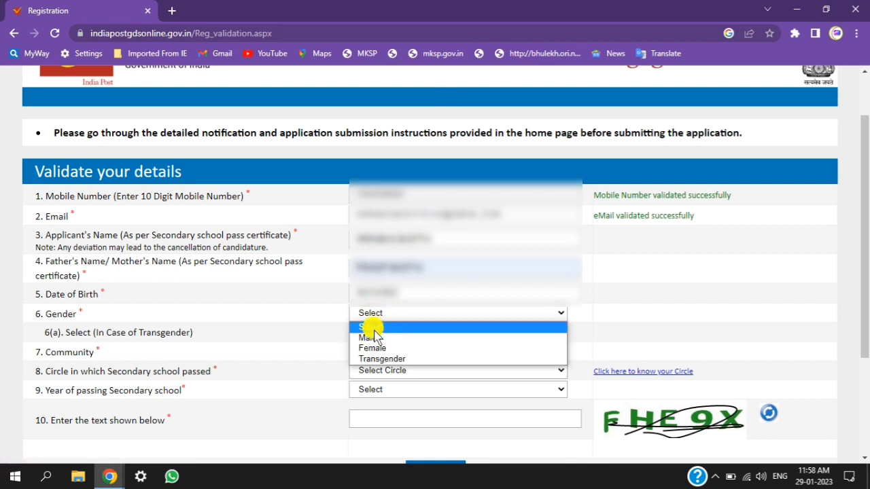
click(376, 334)
scroll(414, 312, down, 1)
click(422, 288)
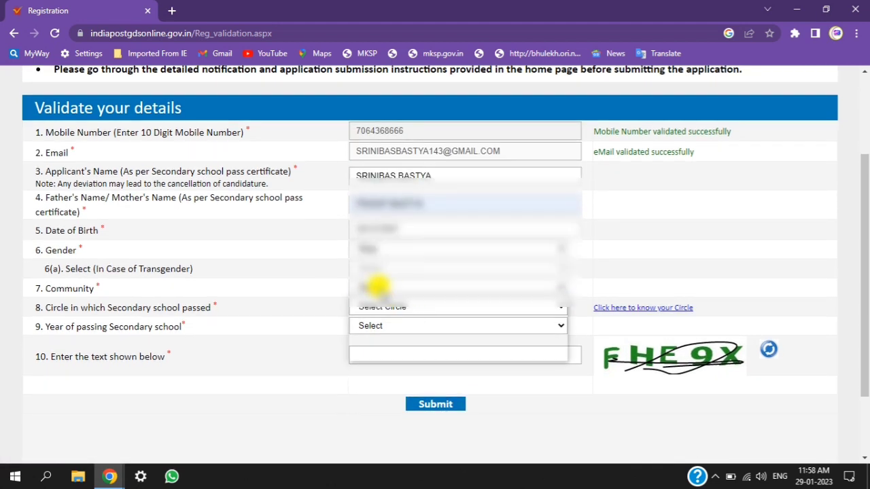
click(372, 324)
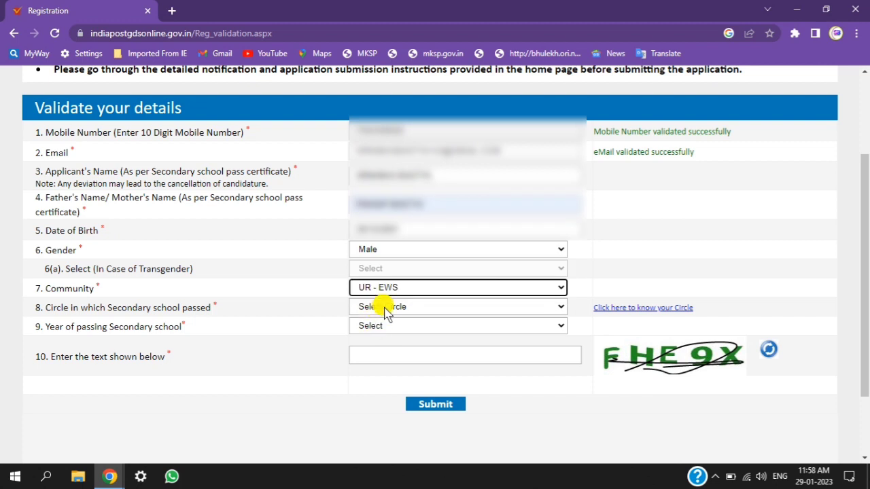
- Set the circle in which secondary school was passed to Odisha and the year of passing to 2017
click(383, 307)
scroll(388, 265, down, 1)
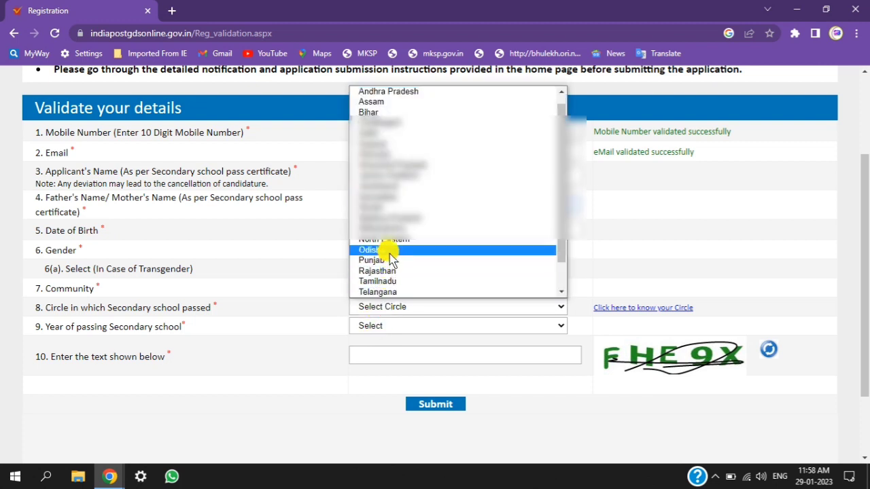
click(388, 250)
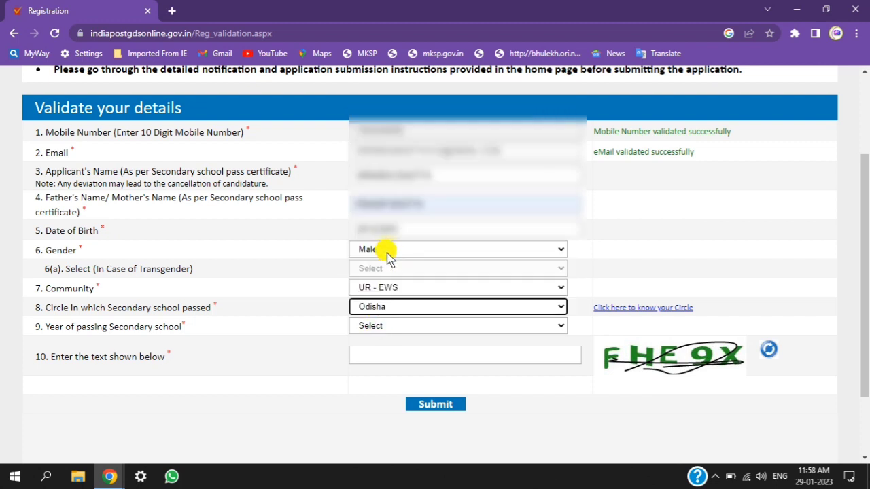
click(371, 327)
scroll(367, 318, down, 1)
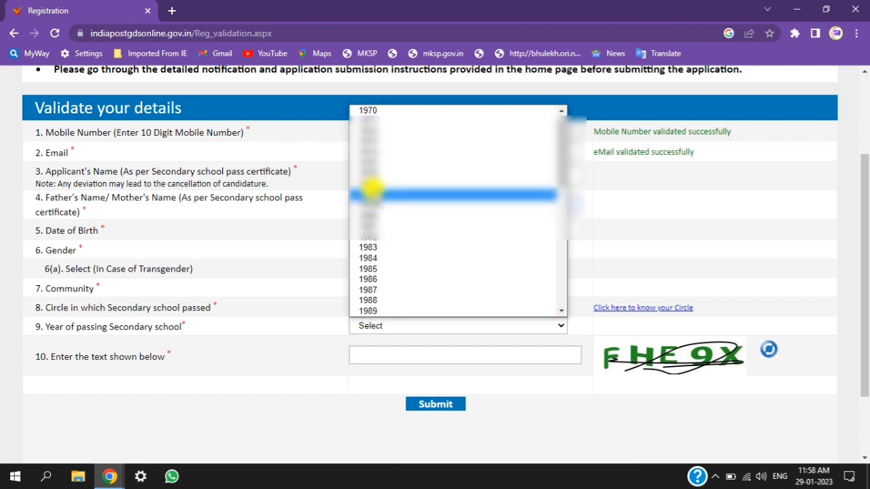
scroll(367, 186, up, 1)
scroll(367, 188, down, 10)
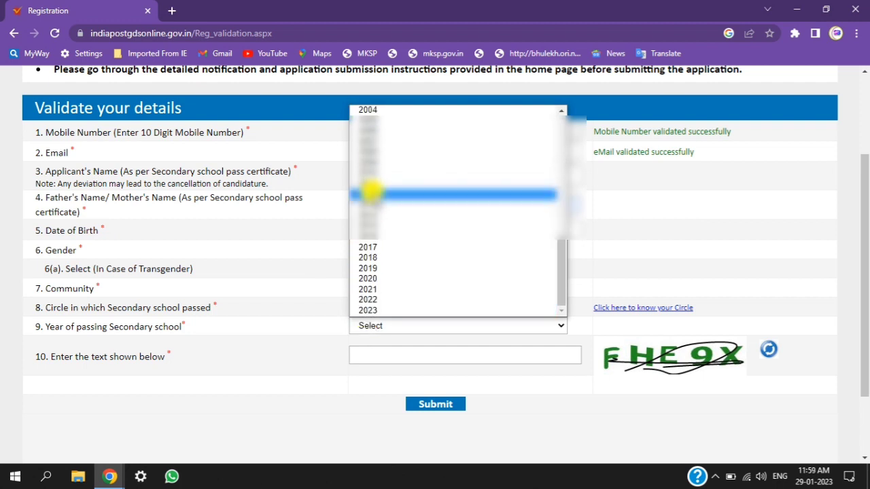
click(376, 248)
- Enter the captcha text, submit the validated details and acknowledge the first-stage registration message
click(373, 355)
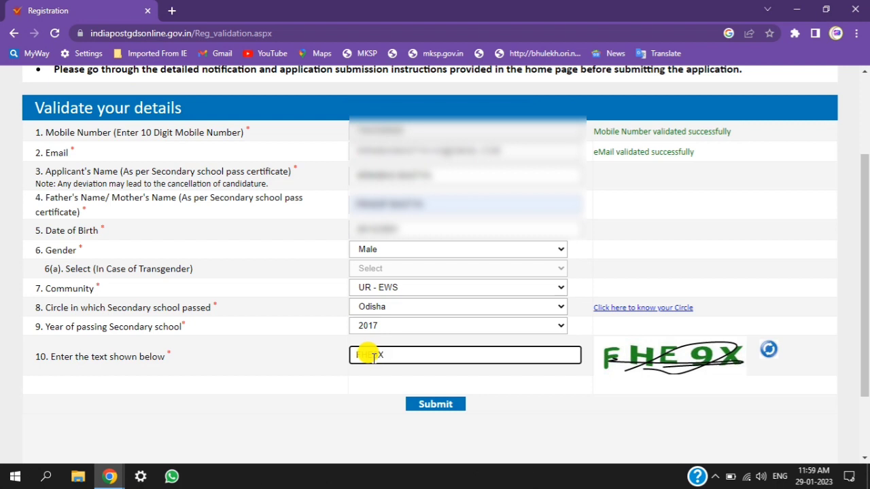
click(440, 406)
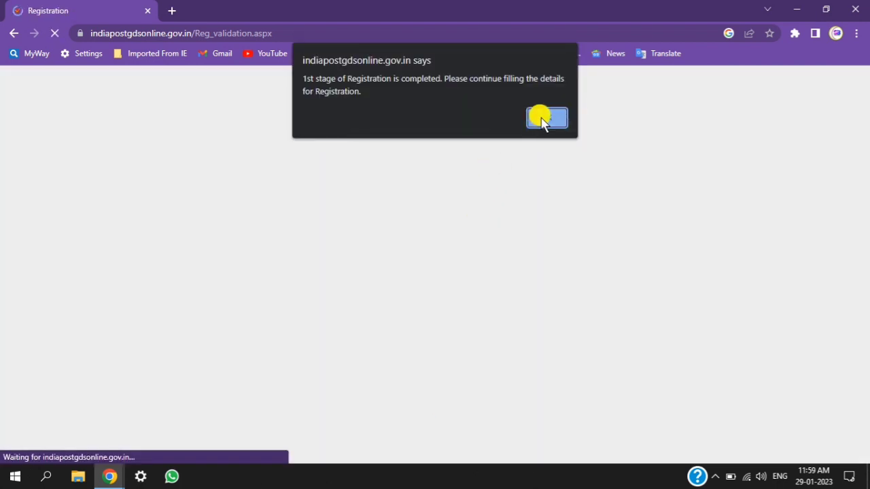
click(541, 119)
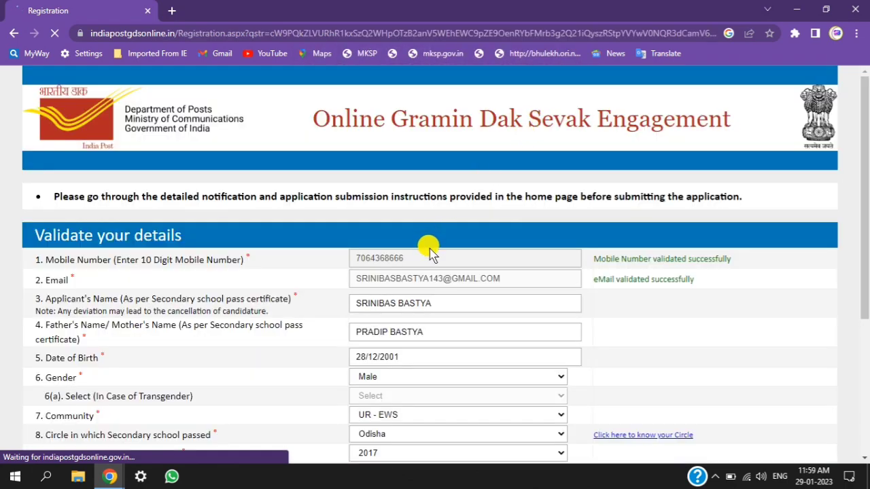
- Fill in the Aadhaar number with the matching saved entry and set Person with Disability to No
scroll(421, 265, down, 4)
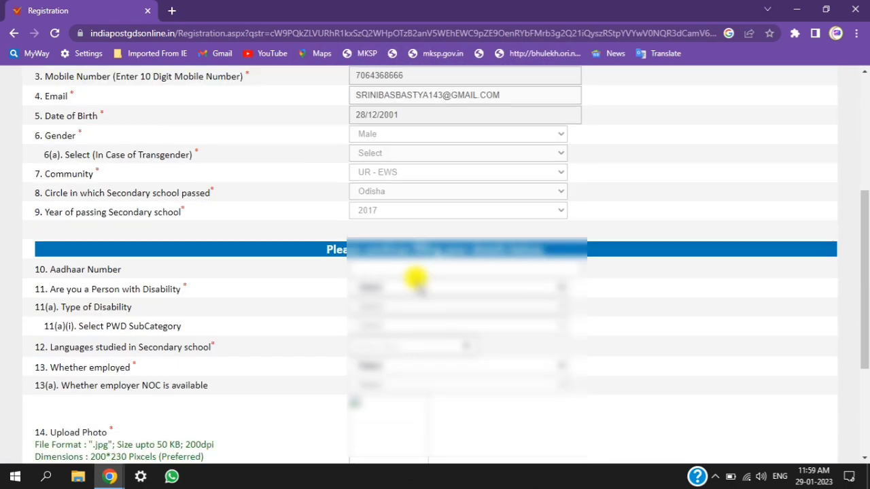
click(359, 268)
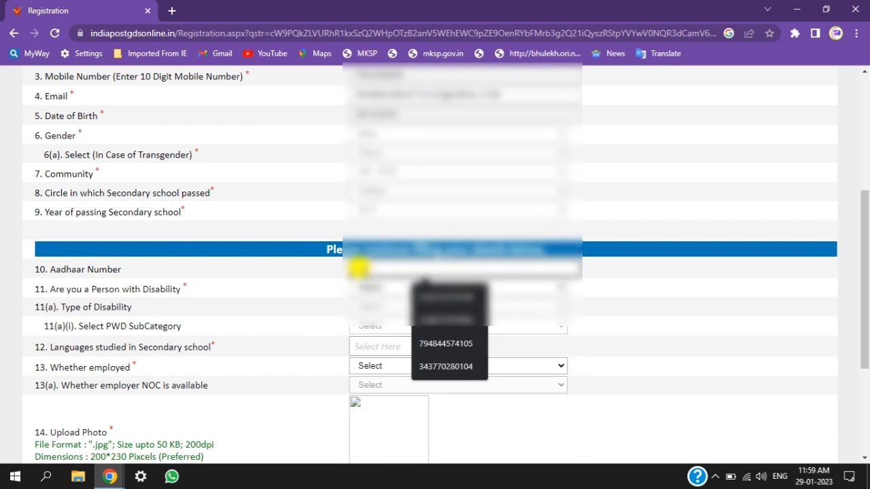
click(441, 321)
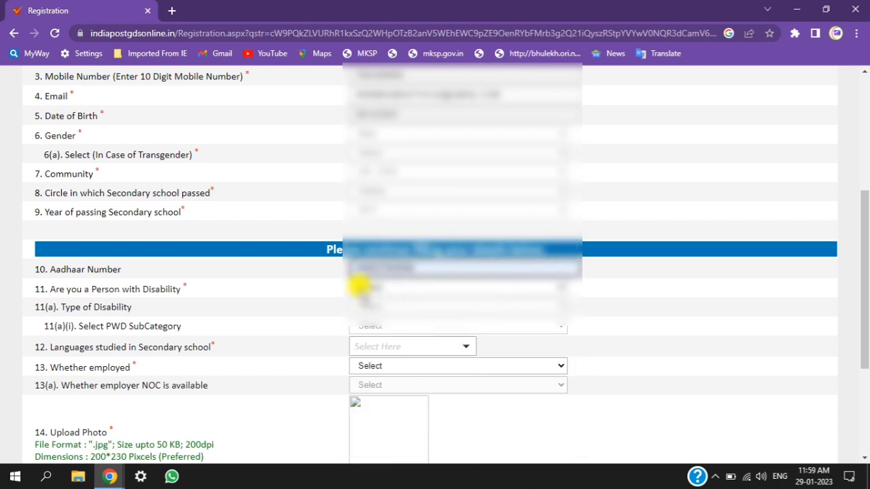
click(358, 286)
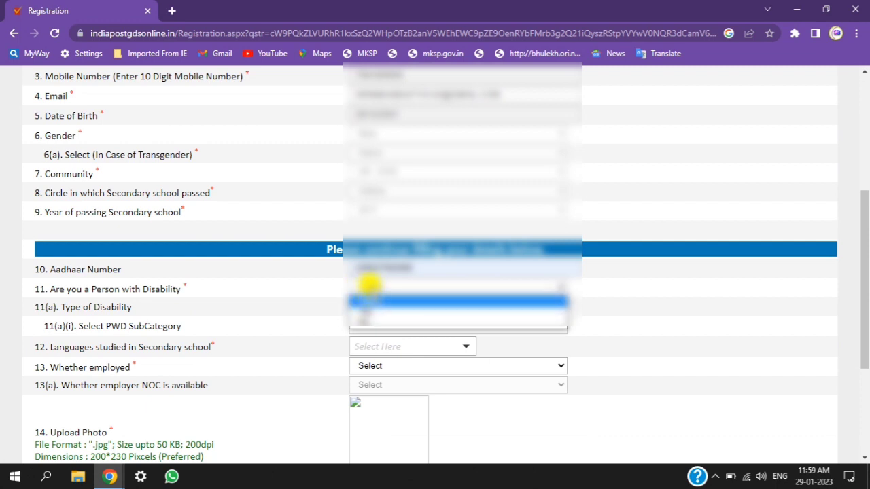
click(370, 312)
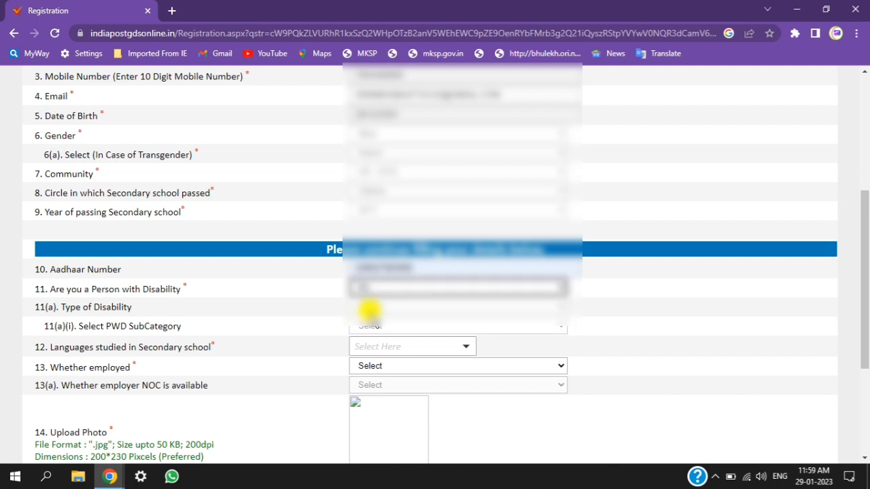
- Try to select English and Oriya as the languages studied in secondary school
click(376, 348)
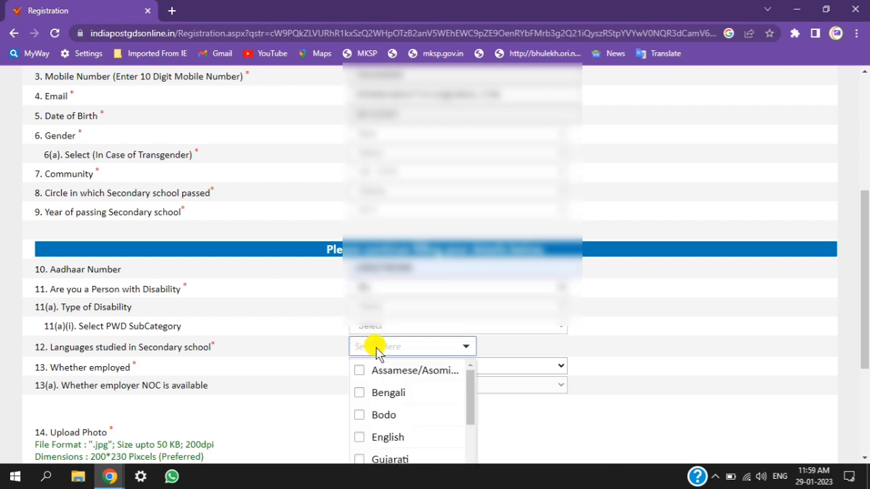
scroll(489, 340, down, 1)
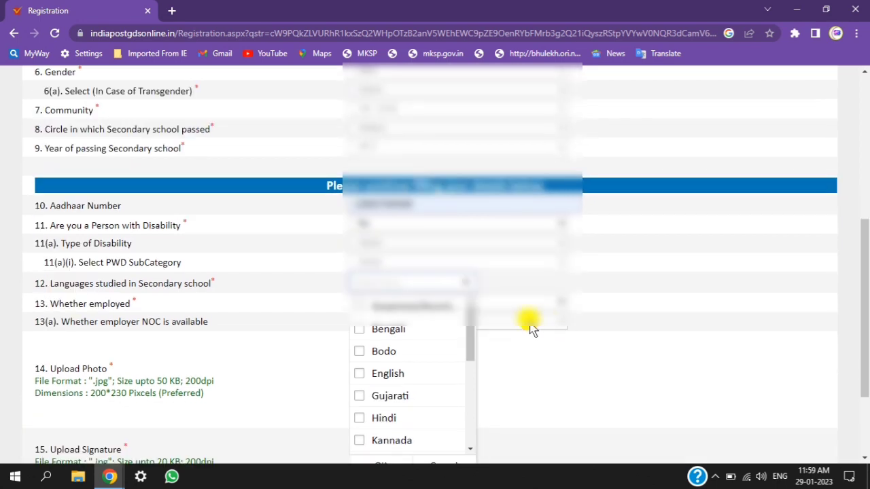
click(360, 376)
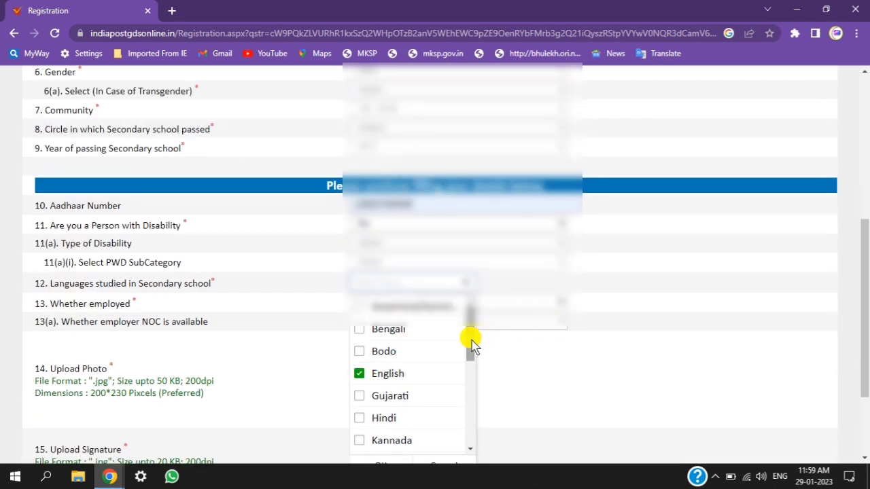
drag(470, 346, 469, 422)
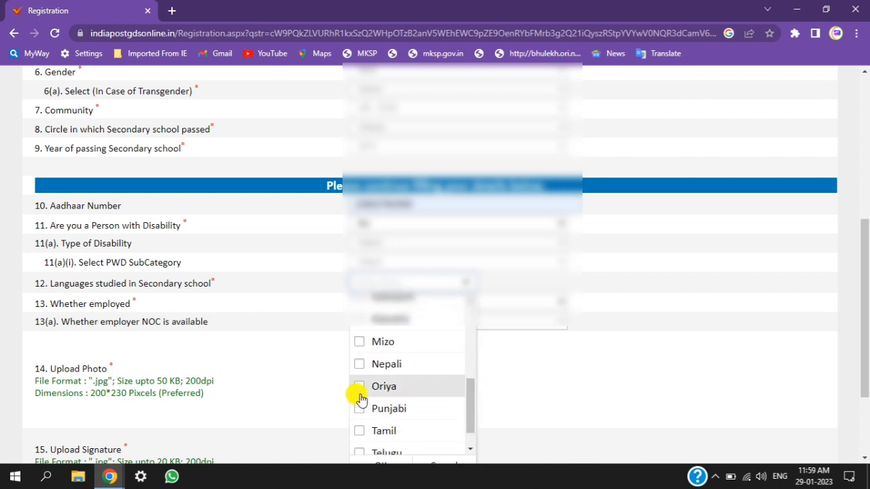
click(359, 387)
click(509, 373)
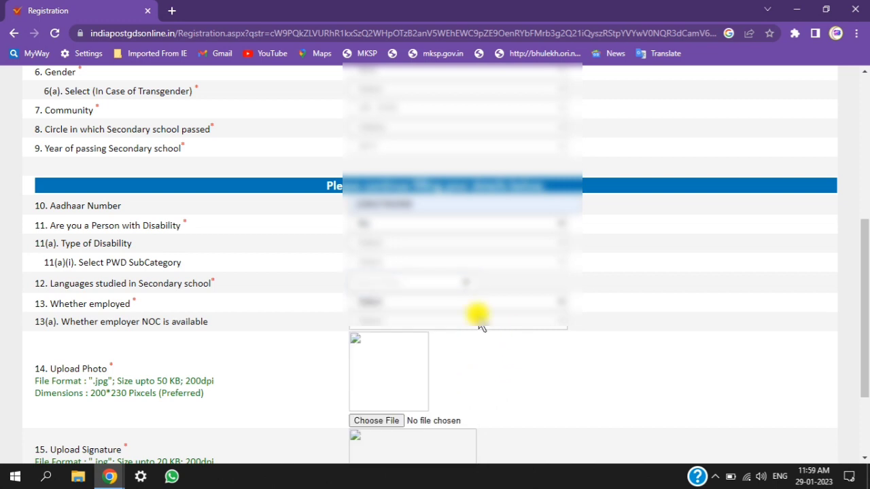
- Set the Whether employed field to No
click(384, 300)
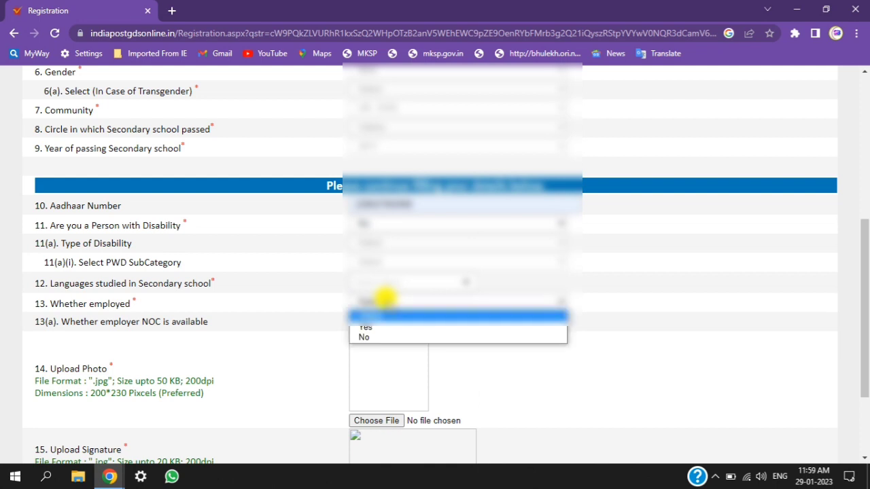
click(365, 332)
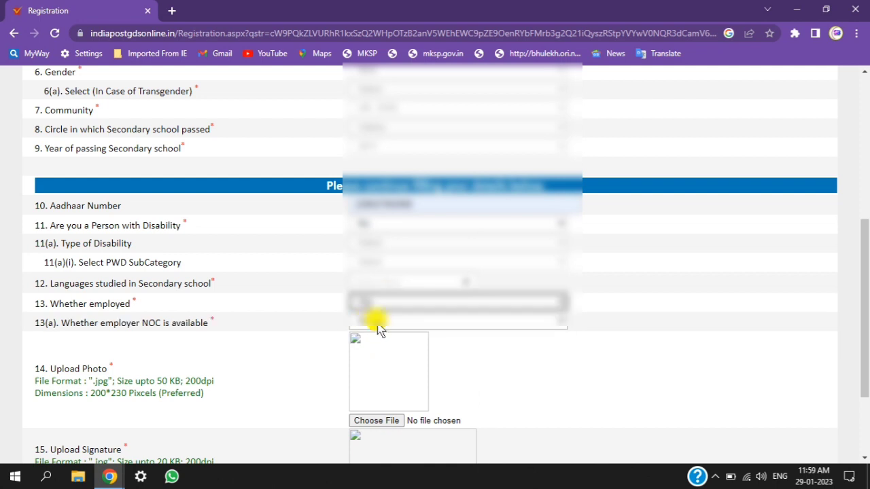
click(383, 298)
click(378, 338)
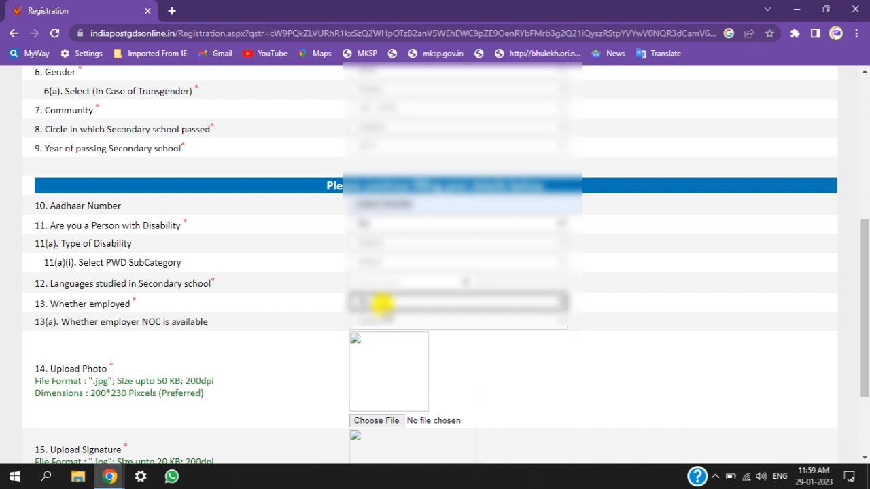
- Choose English and Oriya as the languages studied in secondary school and confirm the selection
click(400, 282)
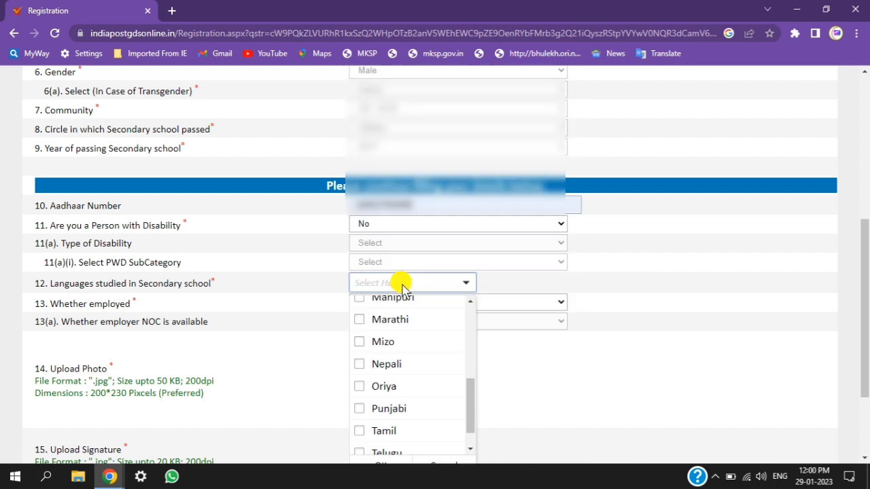
scroll(419, 355, up, 4)
scroll(501, 359, down, 2)
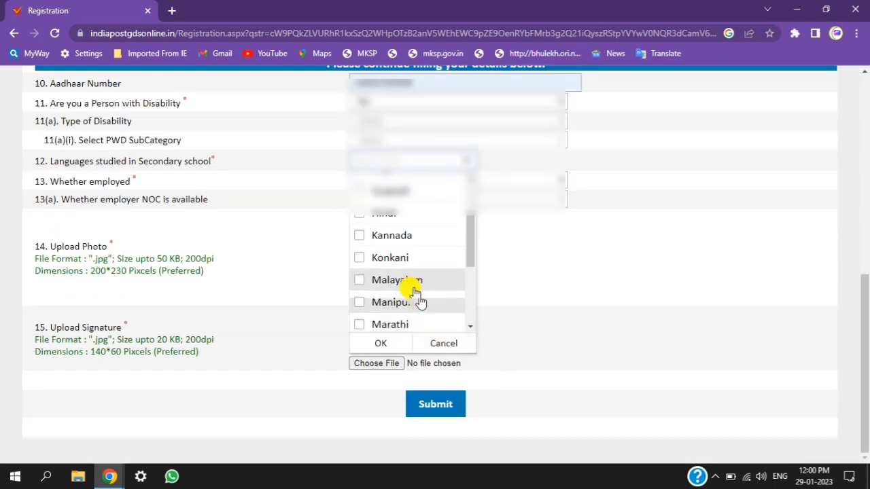
scroll(408, 285, up, 3)
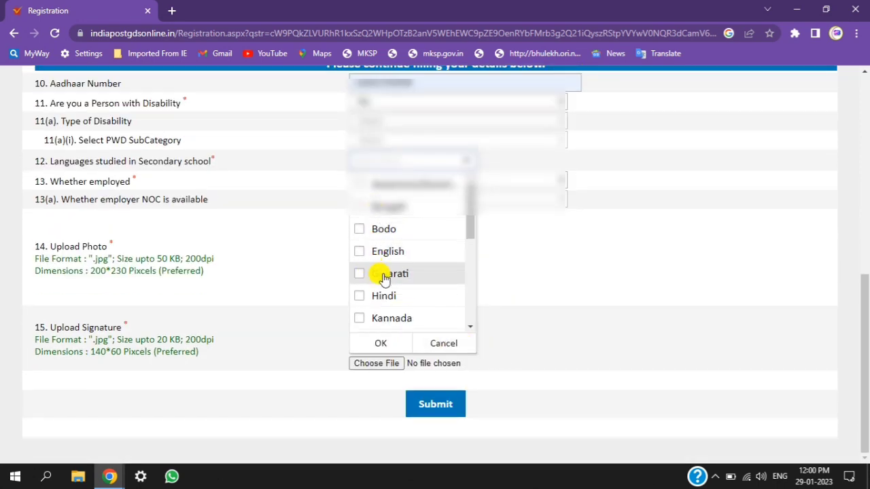
click(357, 251)
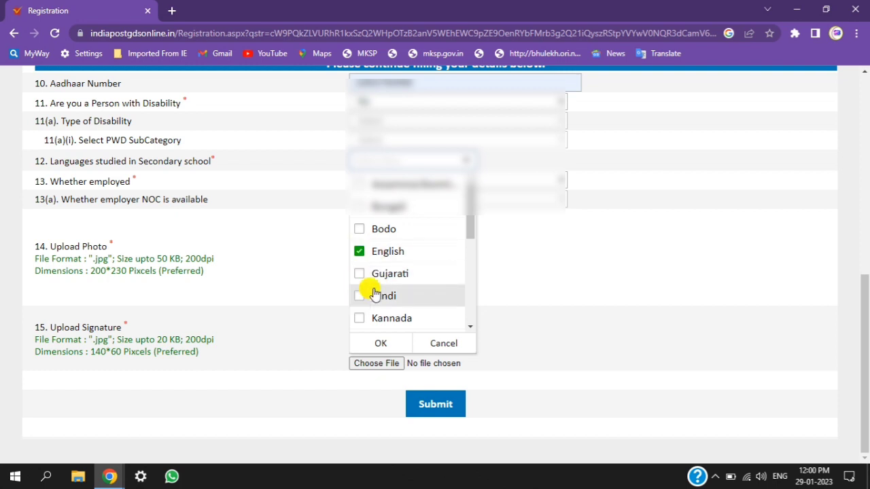
scroll(406, 273, down, 1)
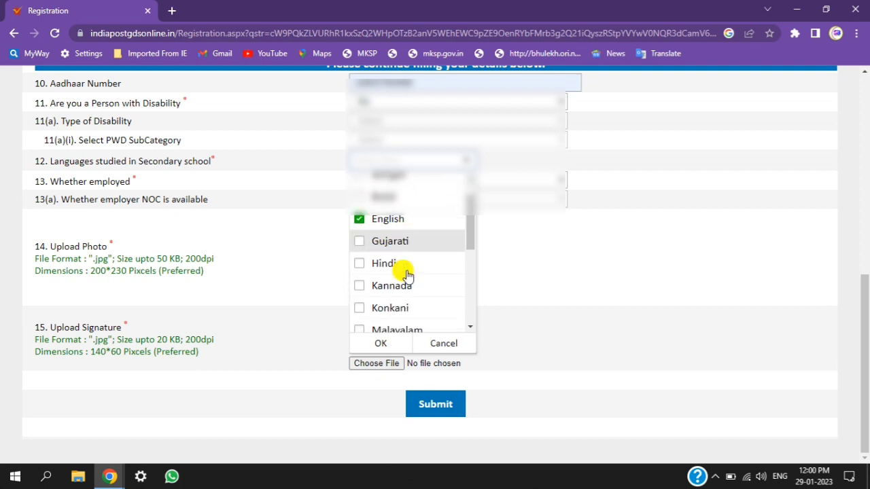
scroll(405, 279, down, 5)
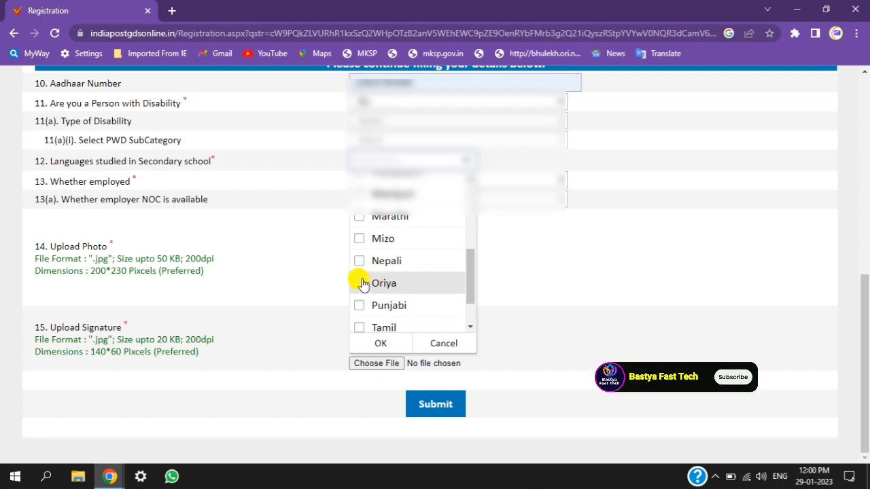
click(361, 283)
click(380, 342)
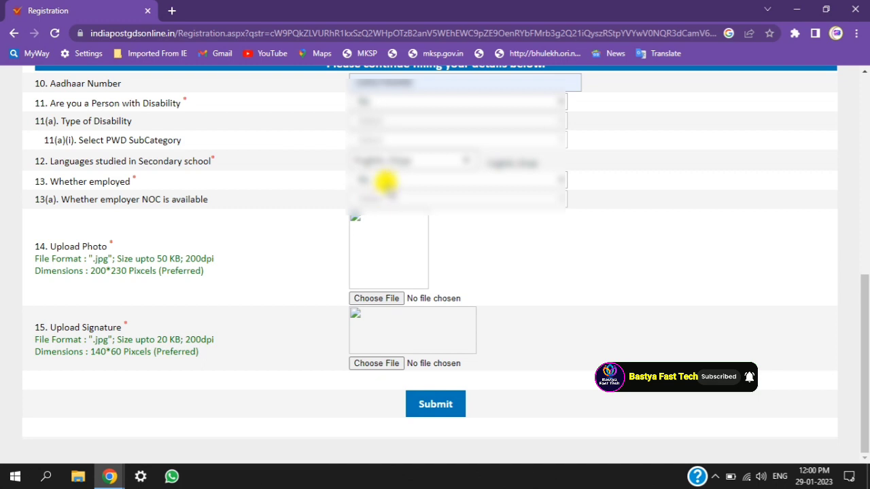
click(385, 181)
click(459, 242)
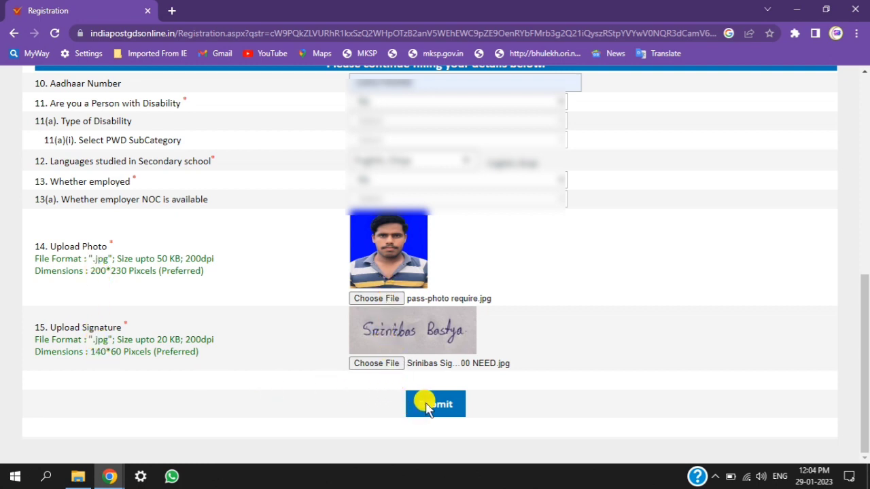
- Check the completed registration form with its uploaded photo and signature, and submit it for preview
scroll(426, 404, up, 3)
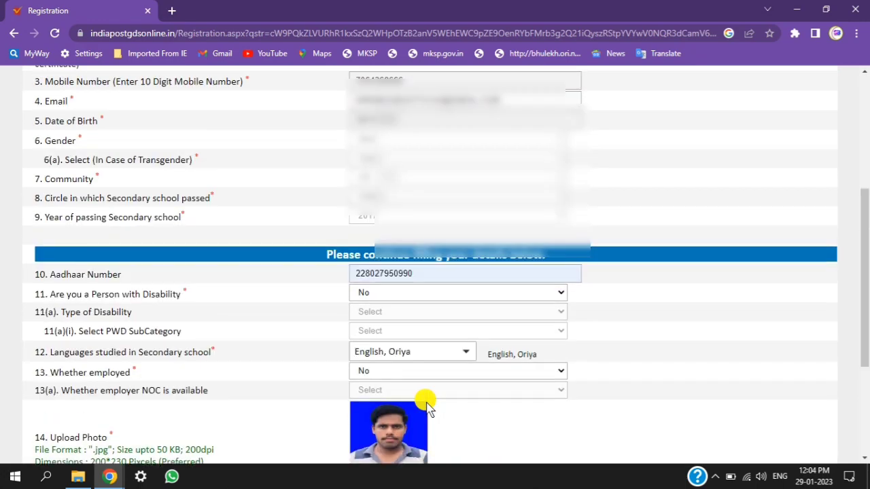
scroll(426, 403, down, 2)
scroll(410, 268, up, 2)
scroll(417, 263, up, 3)
scroll(416, 256, down, 6)
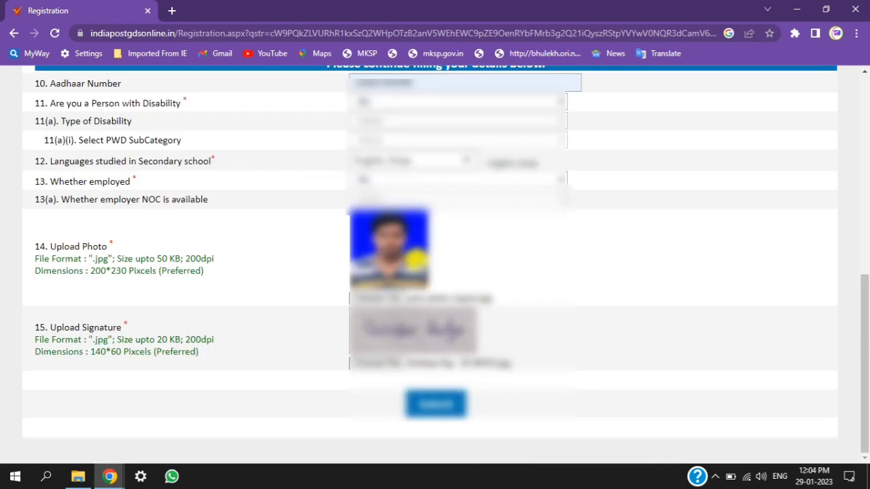
click(430, 402)
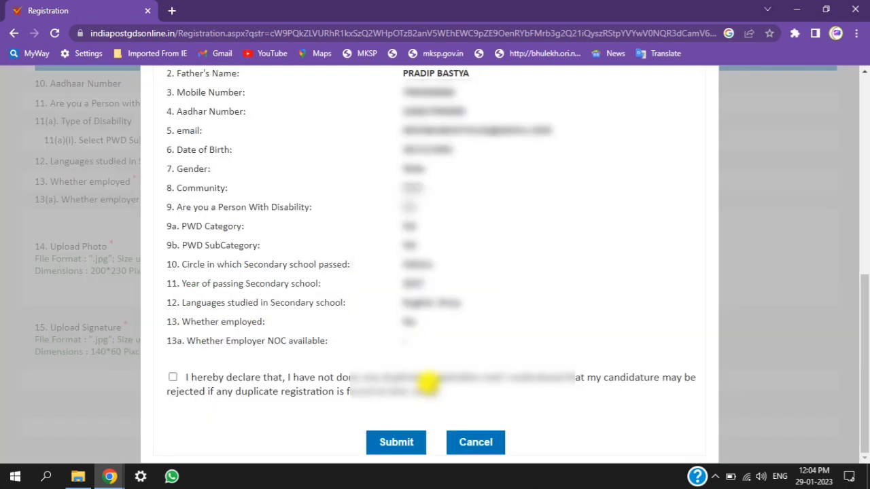
- Accept the declaration of no duplicate registration, check the preview and submit the registration
click(172, 377)
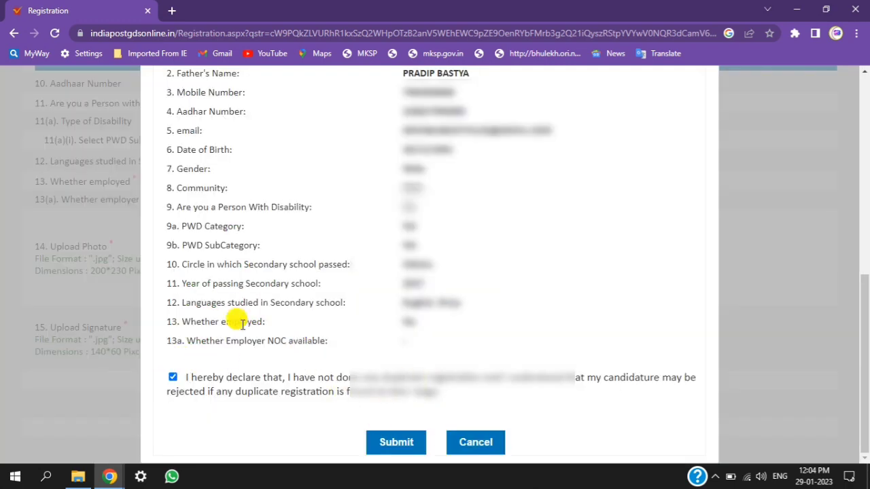
scroll(247, 295, up, 5)
scroll(262, 301, down, 8)
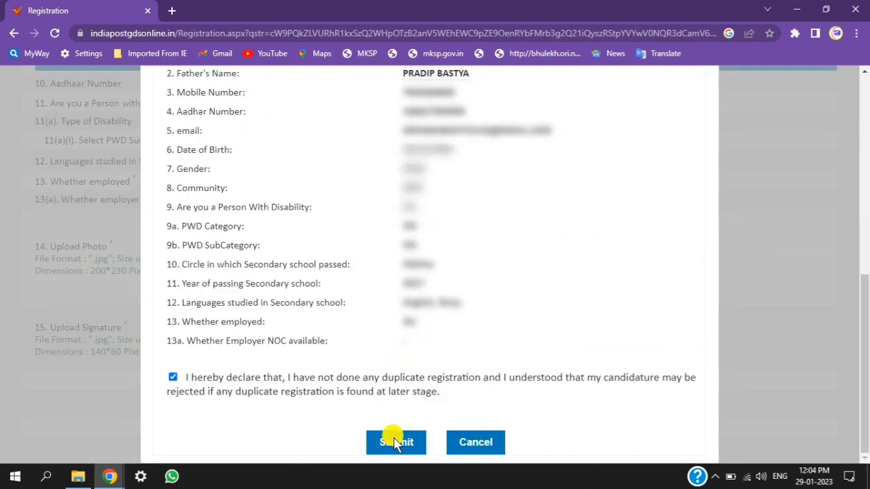
click(397, 441)
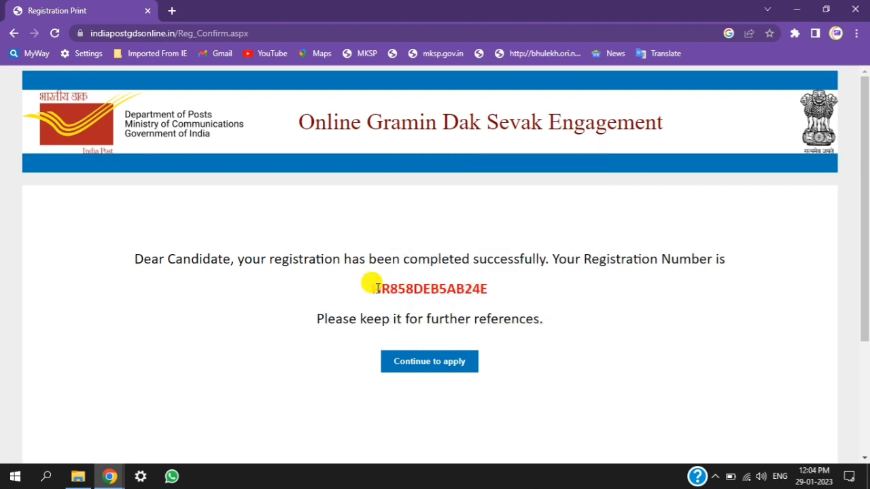
- Highlight the issued registration number on the confirmation page
drag(373, 285, 492, 291)
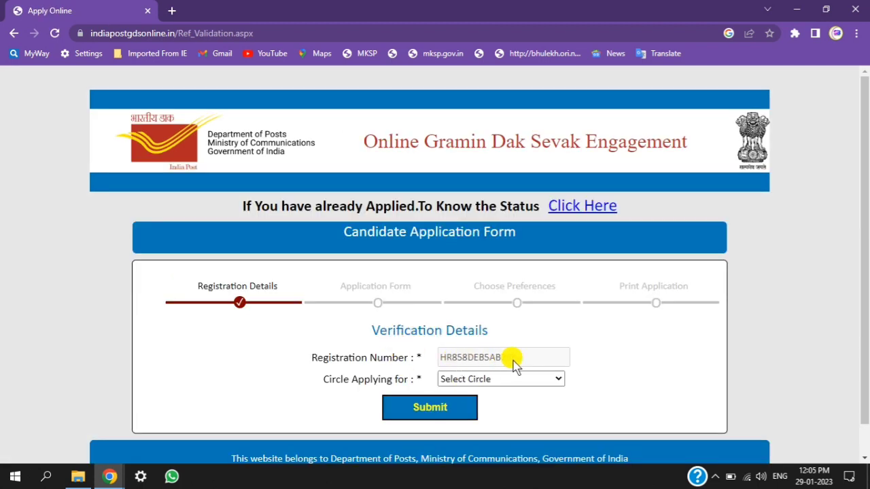
- Choose Odisha as the circle applying for, submit the verification details and acknowledge the OTP notice
click(486, 379)
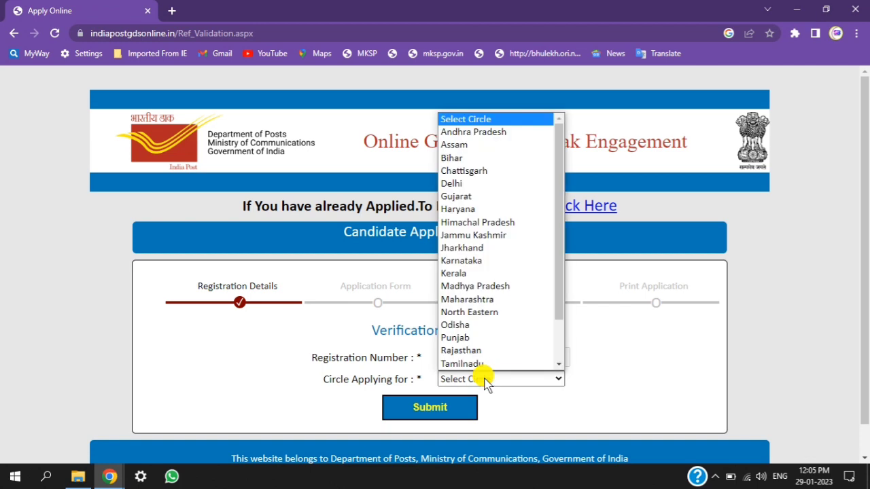
click(468, 312)
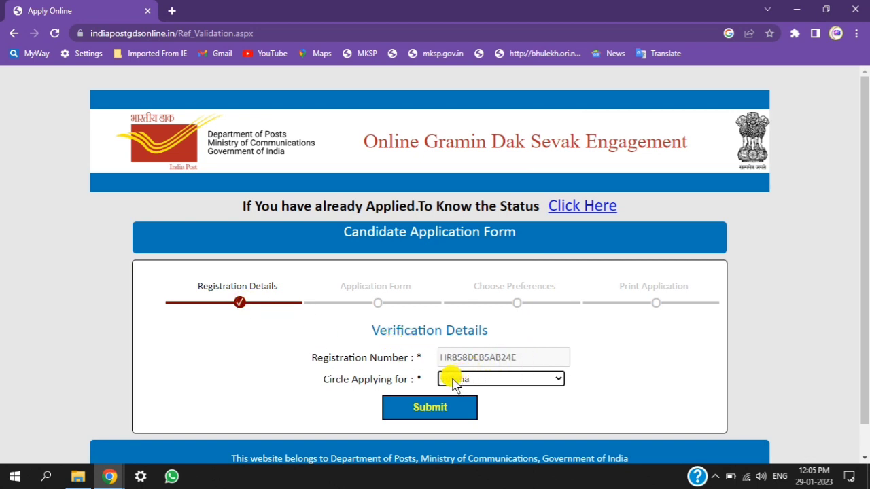
click(425, 407)
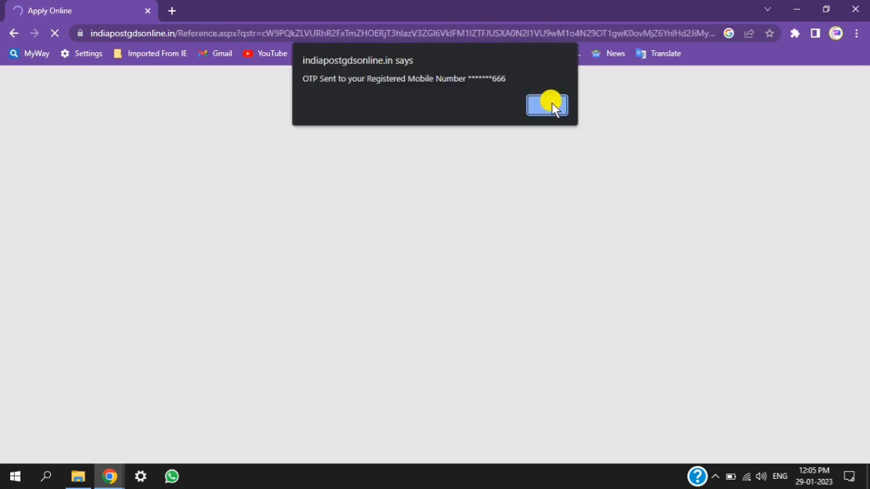
click(548, 107)
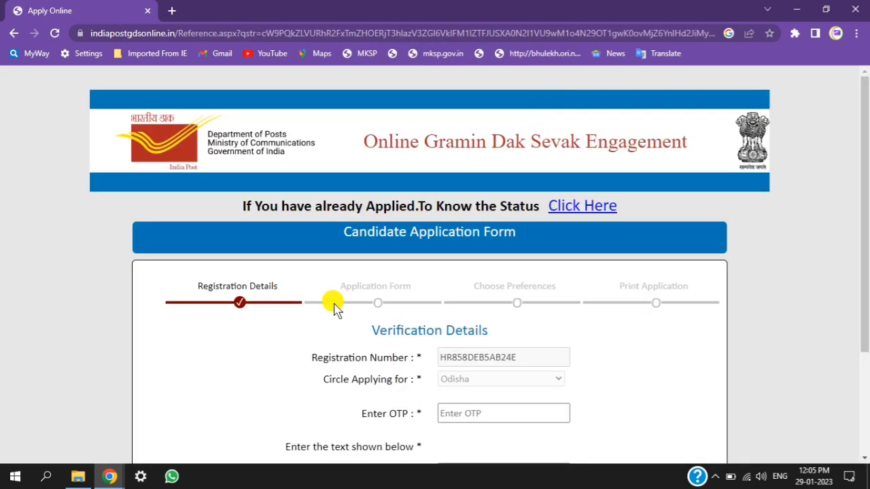
- Enter the OTP and the captcha text in the verification details, and proceed to the application form
scroll(374, 319, down, 2)
scroll(378, 325, down, 1)
click(480, 286)
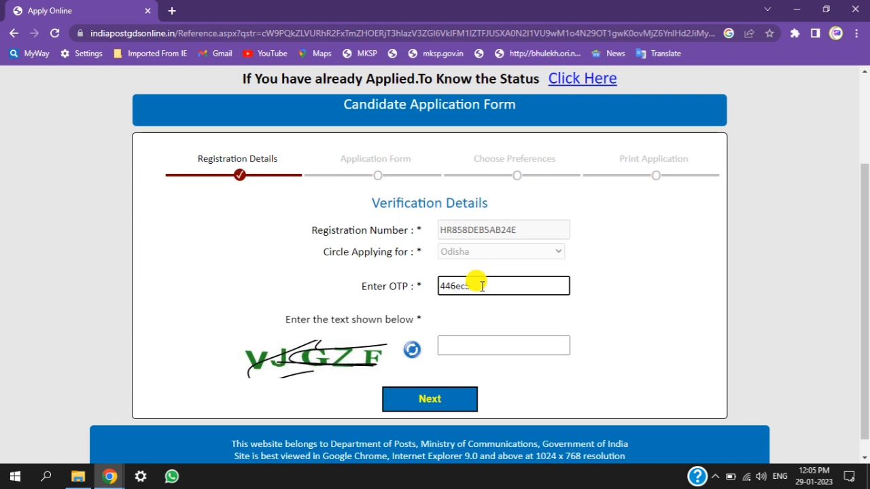
click(473, 348)
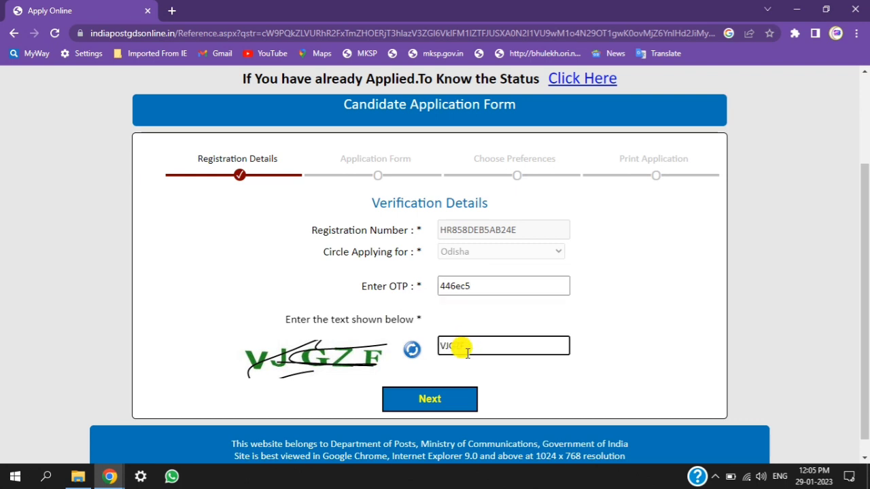
click(422, 402)
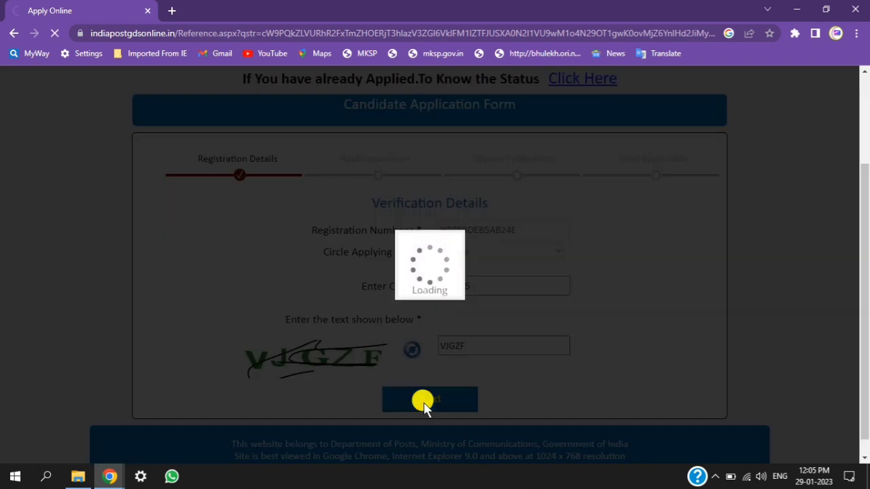
- Fill in the house/door and street fields of the candidate's communication address
scroll(408, 337, down, 2)
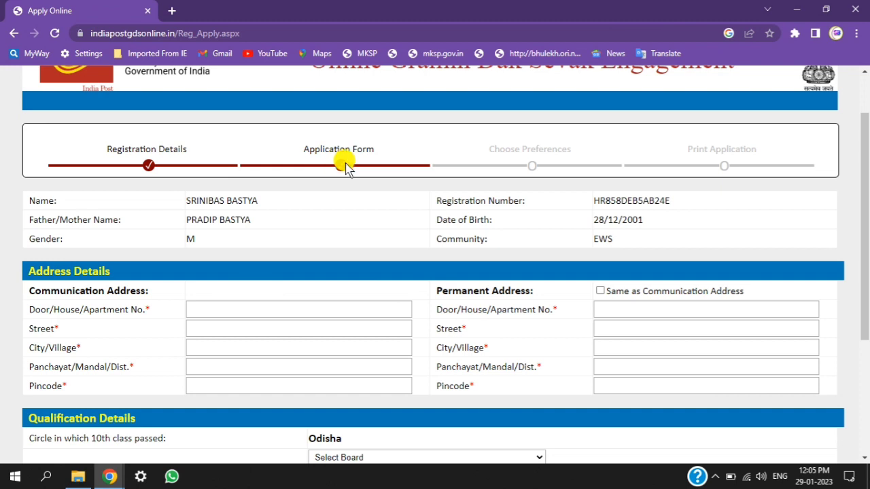
scroll(243, 297, down, 2)
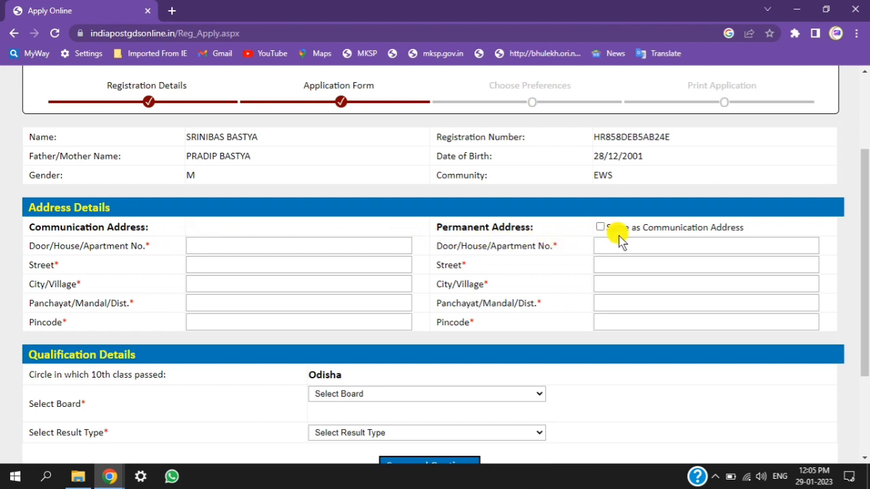
click(243, 249)
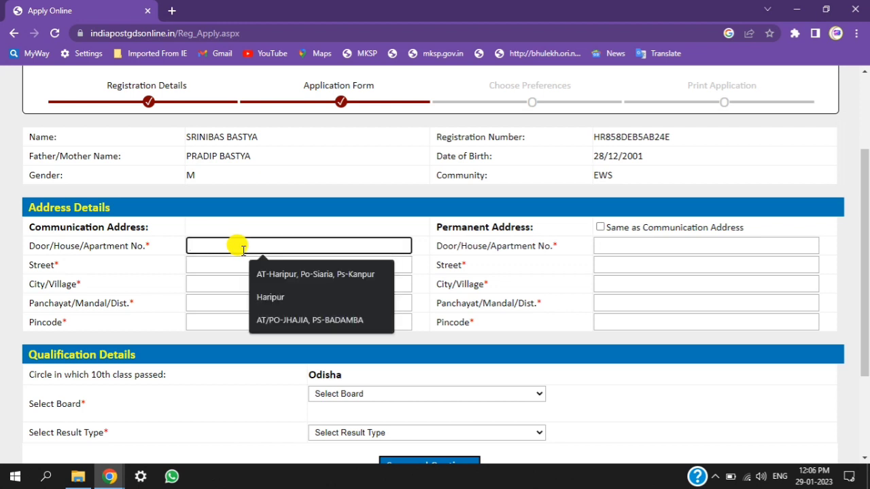
click(265, 279)
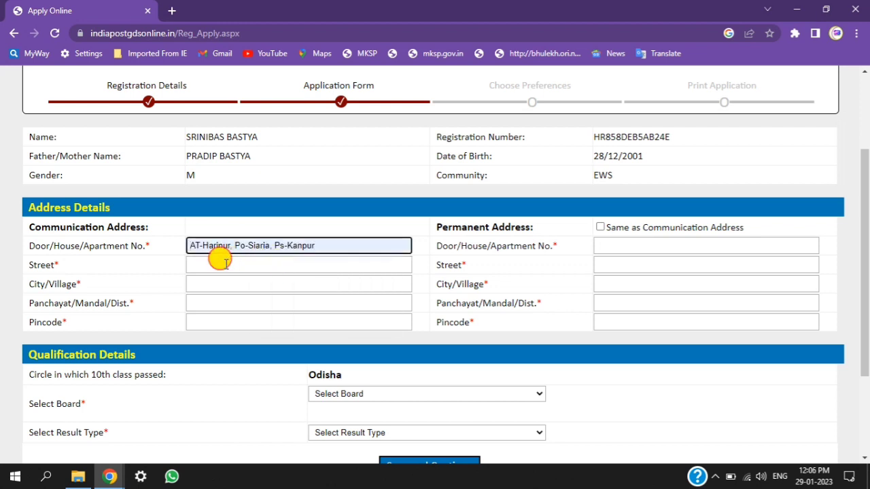
click(226, 264)
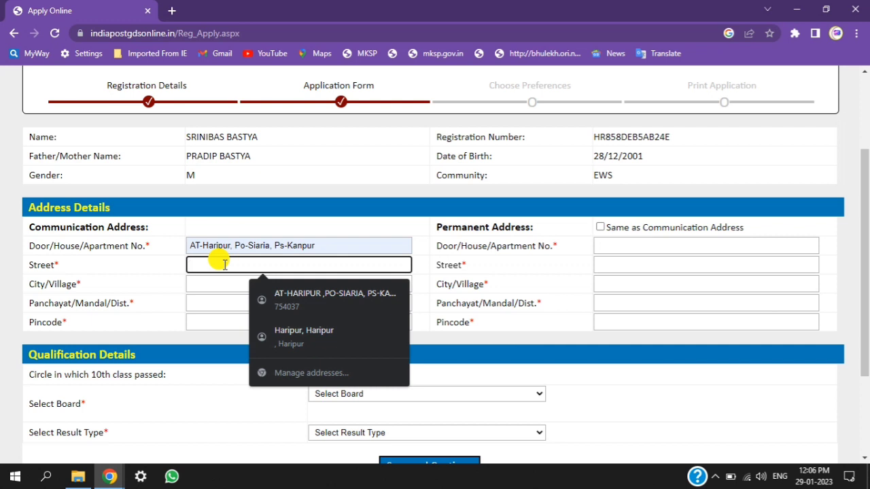
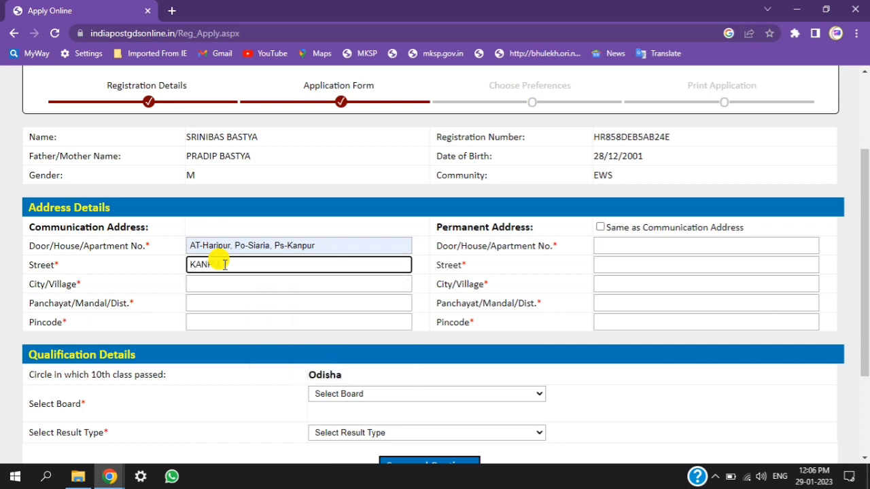
- Fill in the communication address's village, panchayat and pincode, and set the permanent address to be the same
click(204, 284)
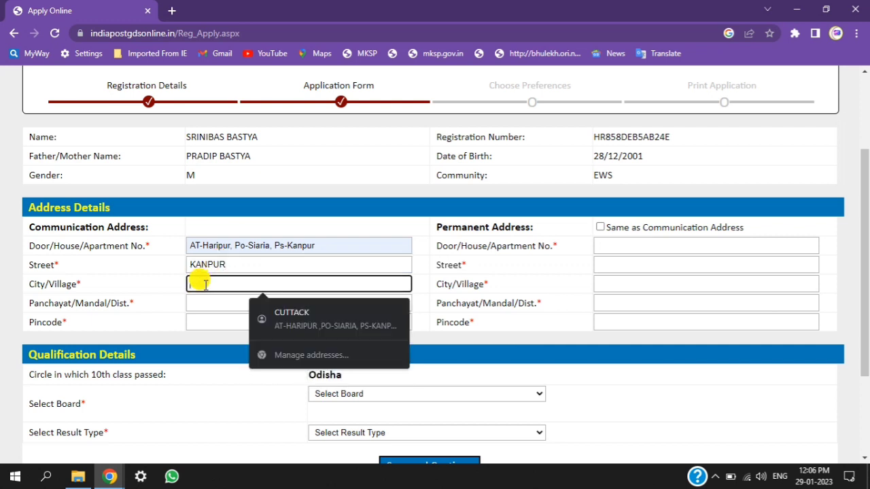
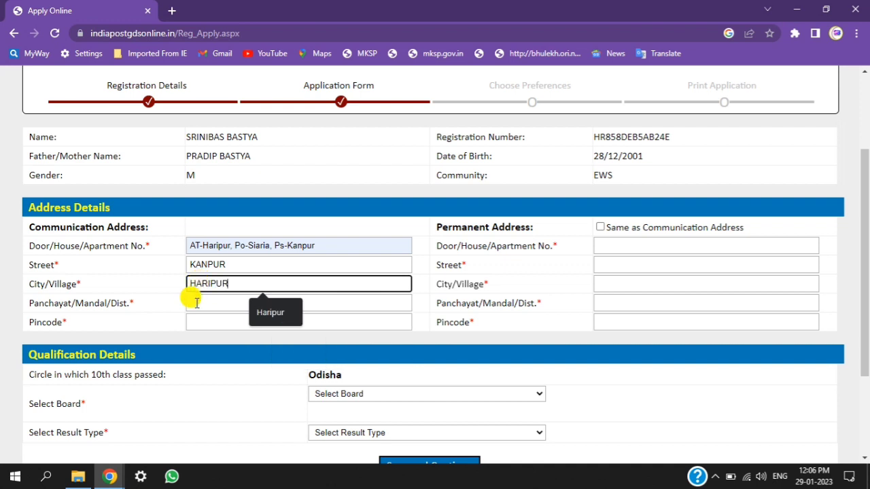
click(195, 303)
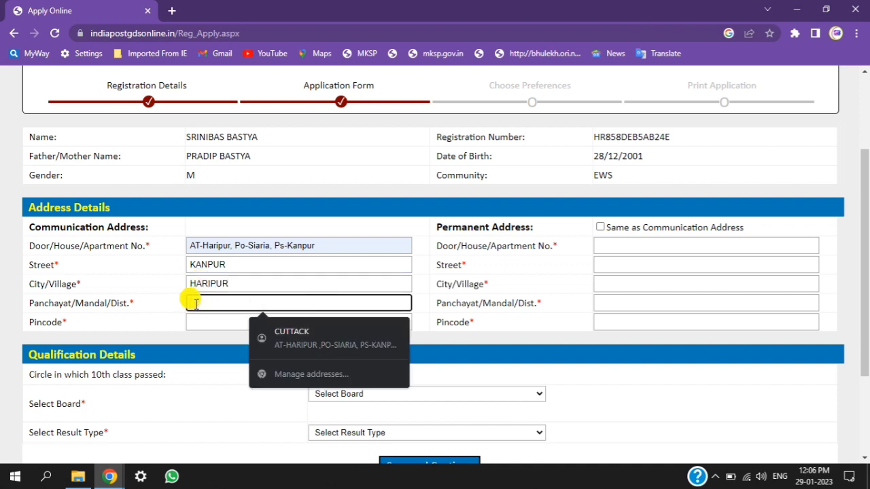
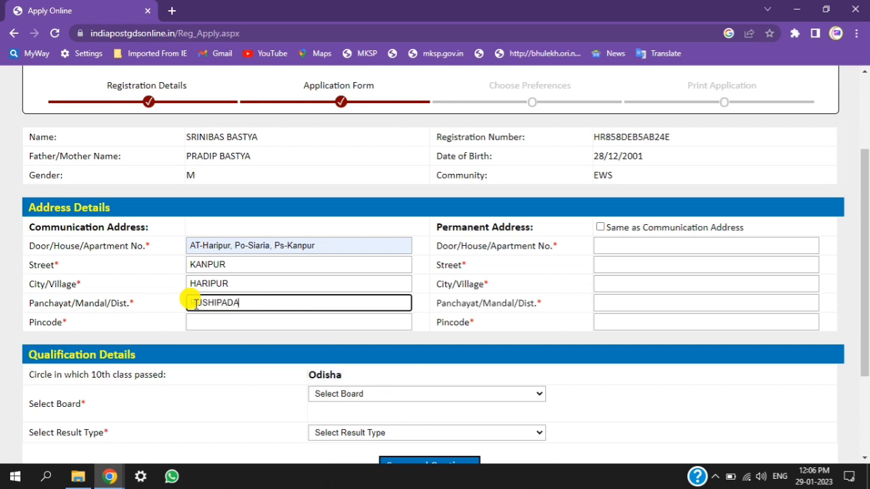
click(195, 322)
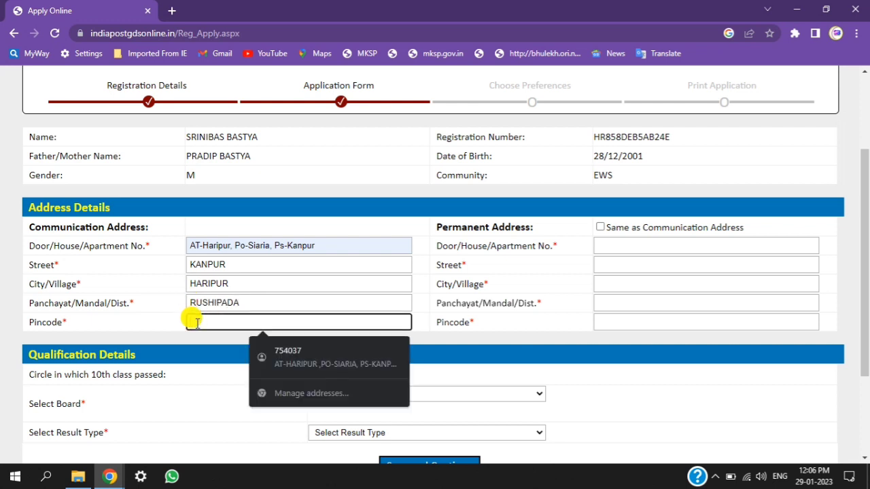
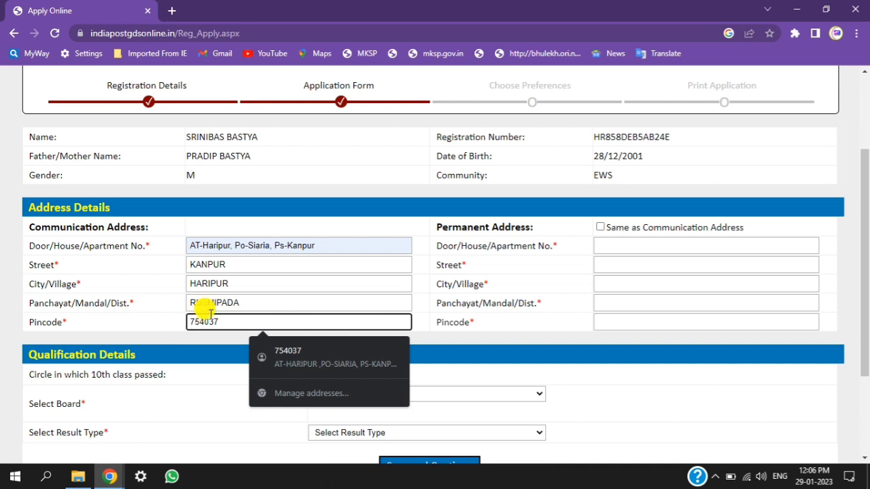
click(475, 337)
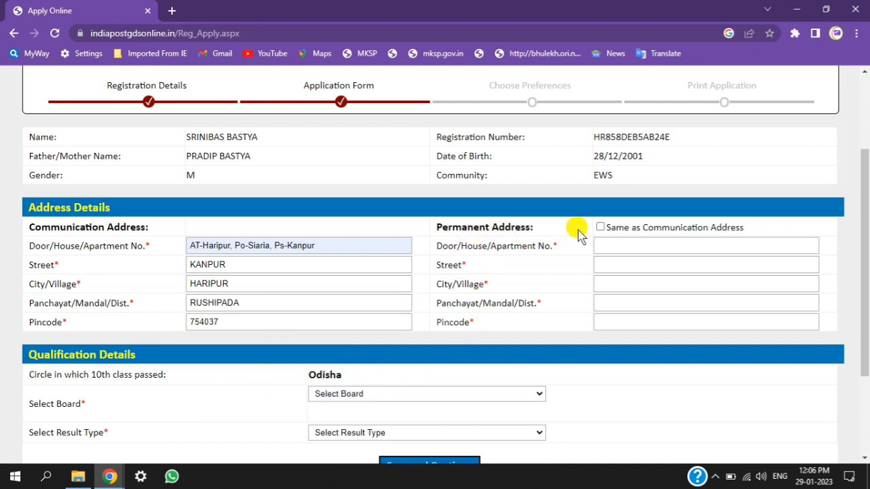
click(600, 227)
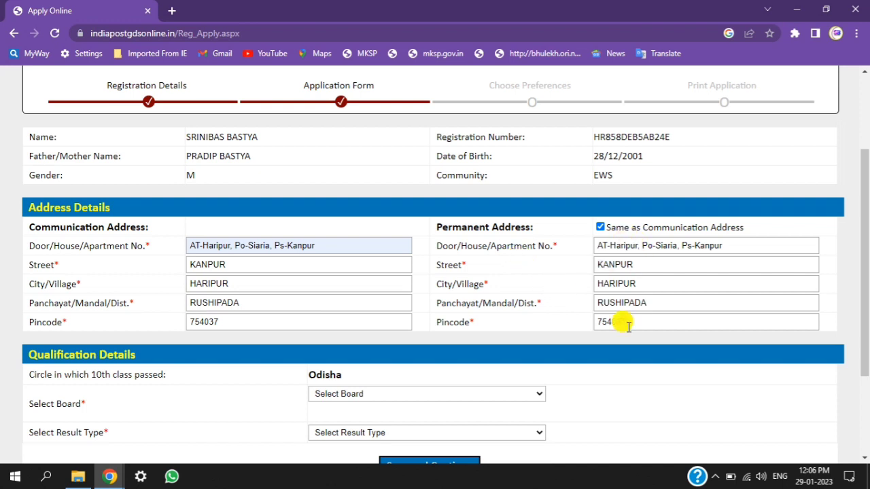
- Set the 10th class board to Board of Secondary Education 2009 Onwards, Odisha, and the result type to Marks
scroll(365, 291, down, 1)
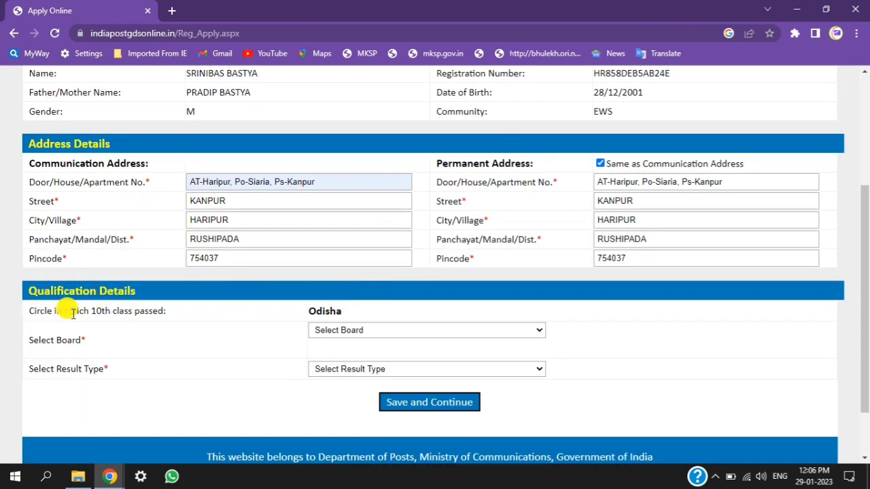
click(336, 332)
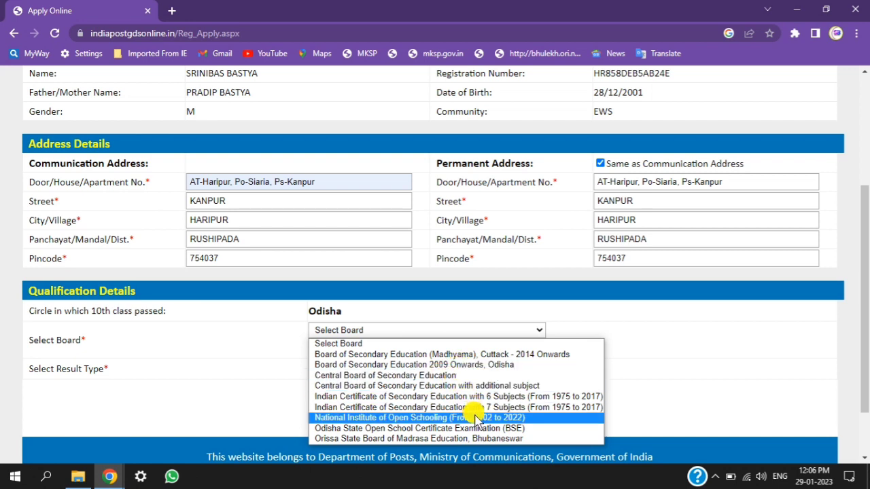
click(431, 366)
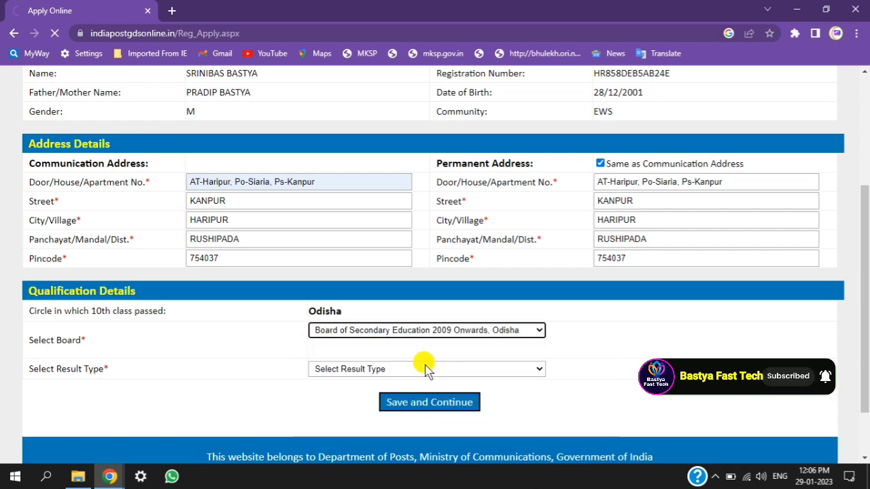
scroll(421, 361, down, 1)
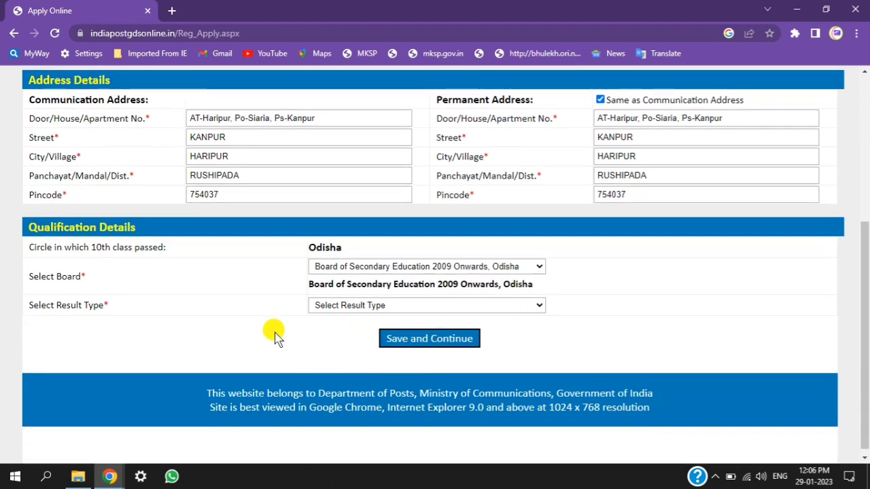
click(326, 305)
click(325, 330)
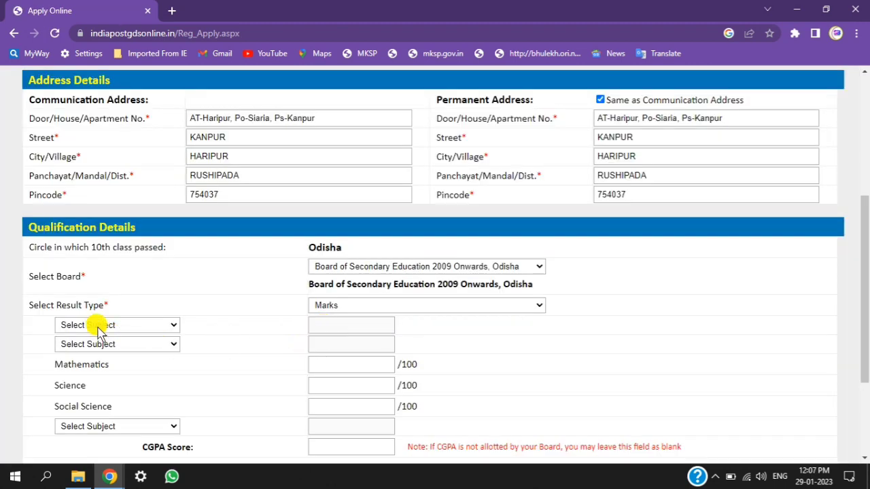
- Choose Second Language - English as the first subject and view the first-language options for the second subject
scroll(262, 318, down, 1)
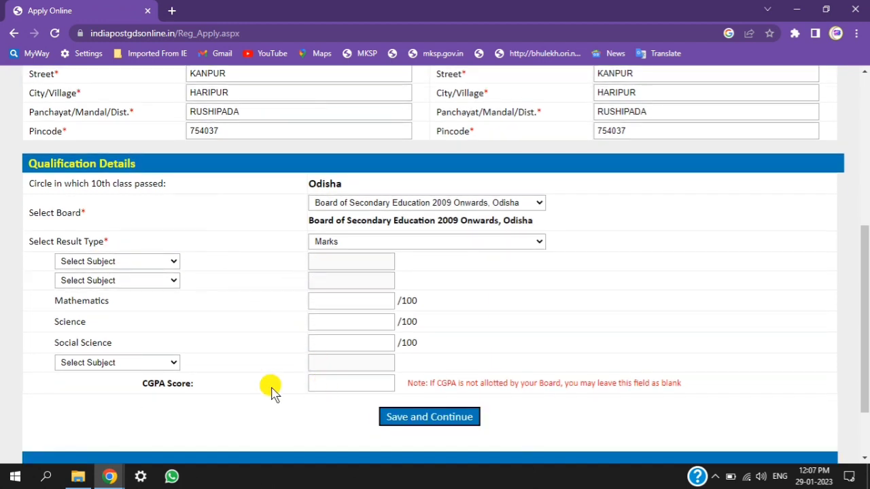
click(131, 262)
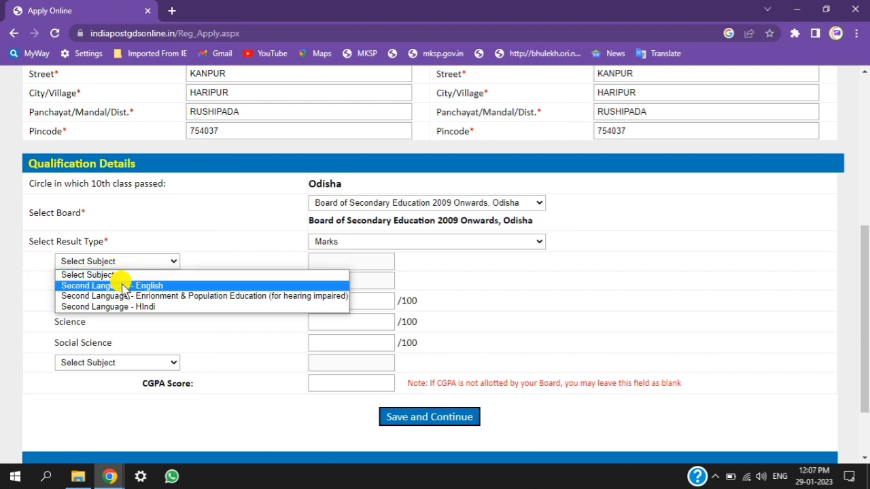
click(123, 286)
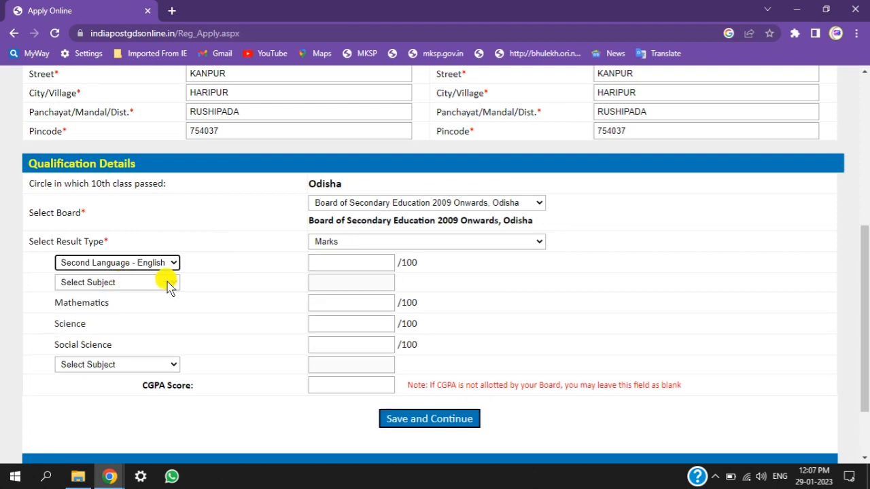
click(333, 263)
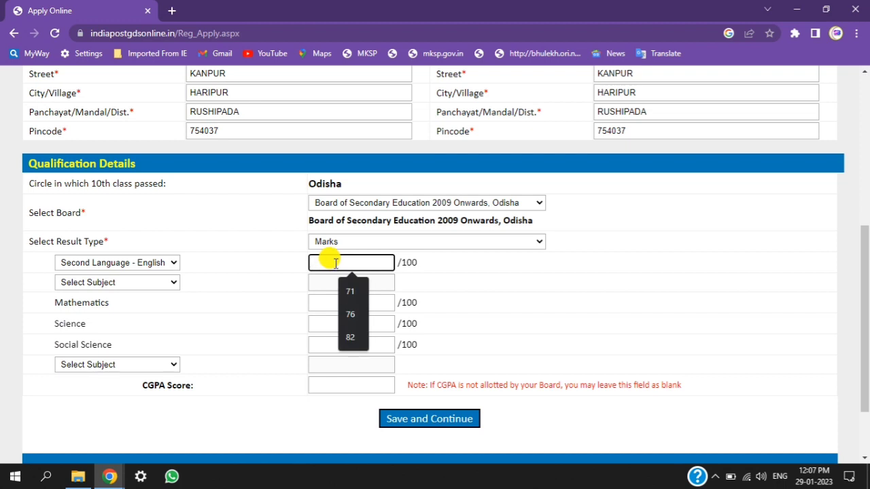
click(122, 283)
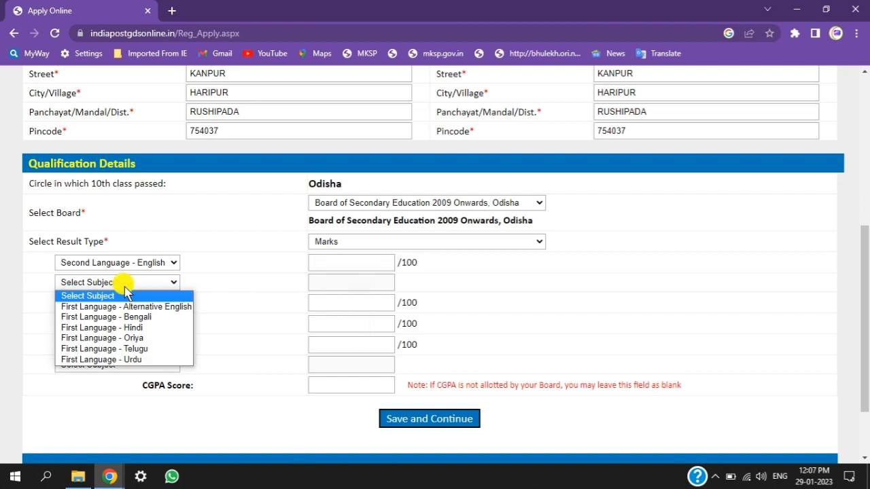
click(229, 281)
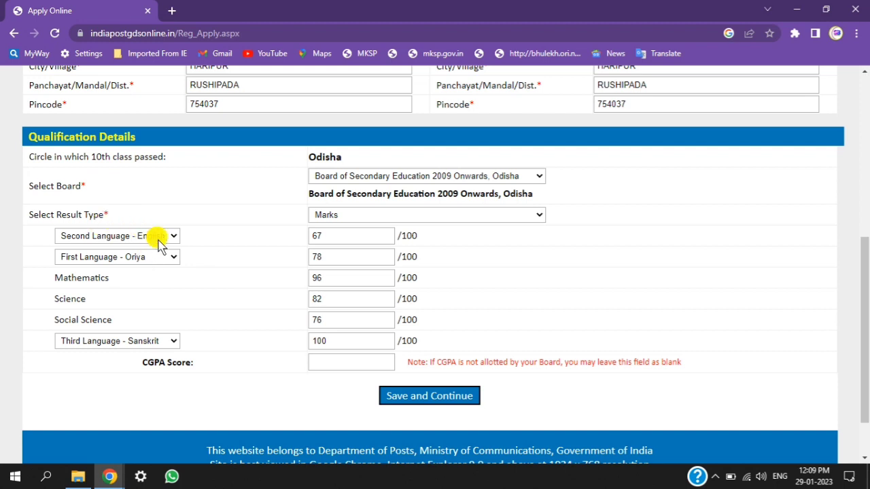
- Enter 67 as the English mark and check the filled-in marks and address details
double_click(323, 235)
key(BackSpace)
text(67)
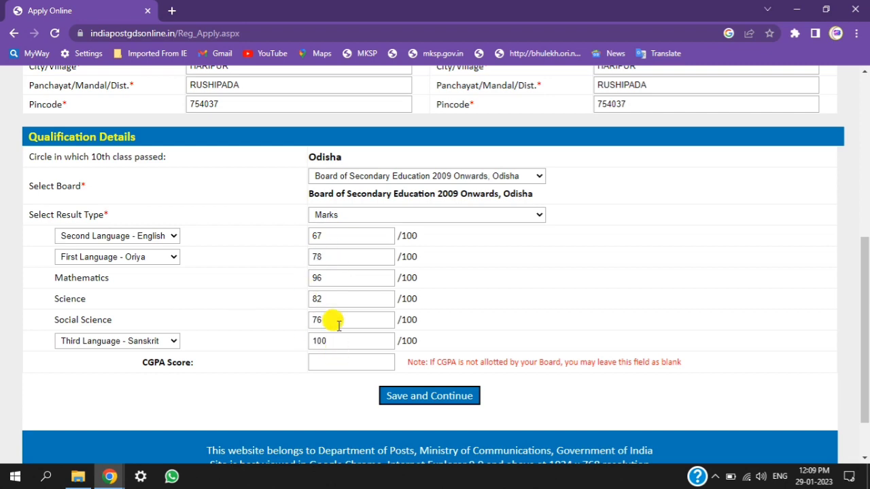
scroll(316, 325, up, 3)
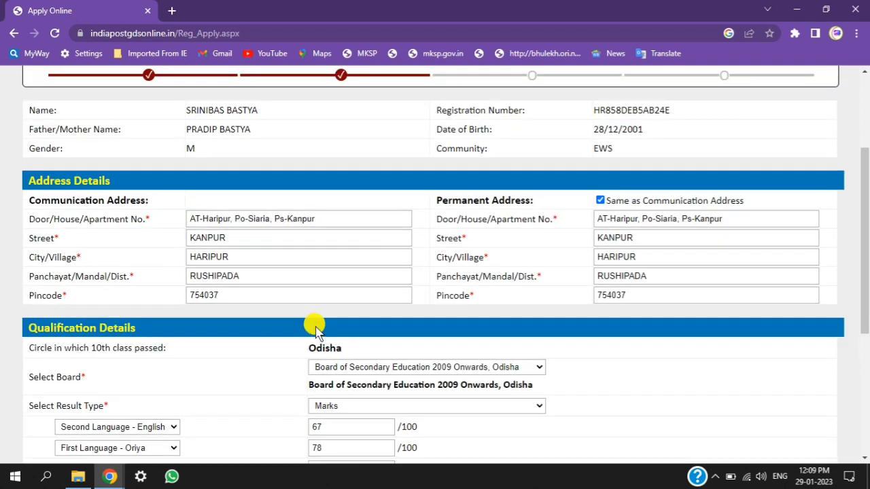
- Proceed to the preferences form and set the division applying for to Rayagada Division
scroll(419, 336, down, 3)
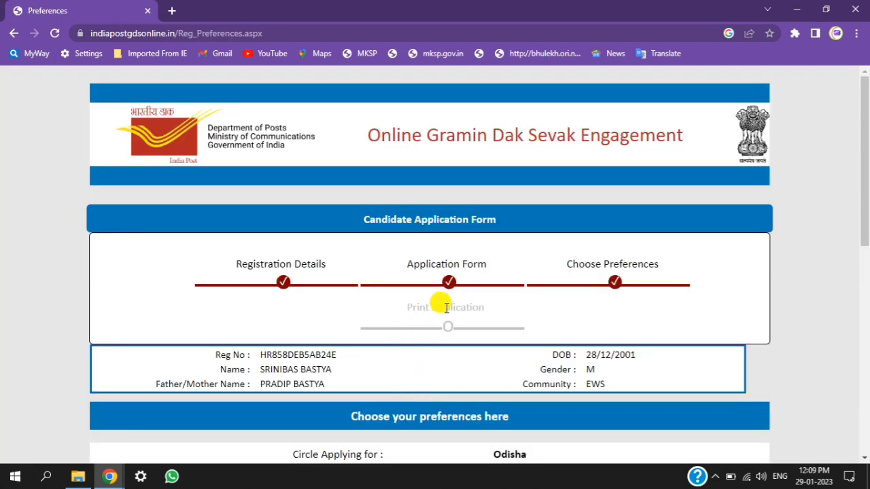
scroll(446, 307, down, 2)
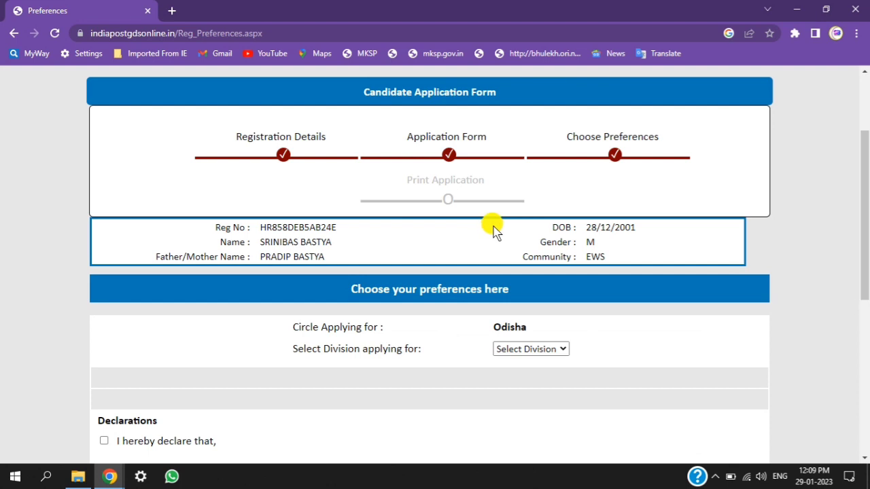
scroll(363, 315, down, 1)
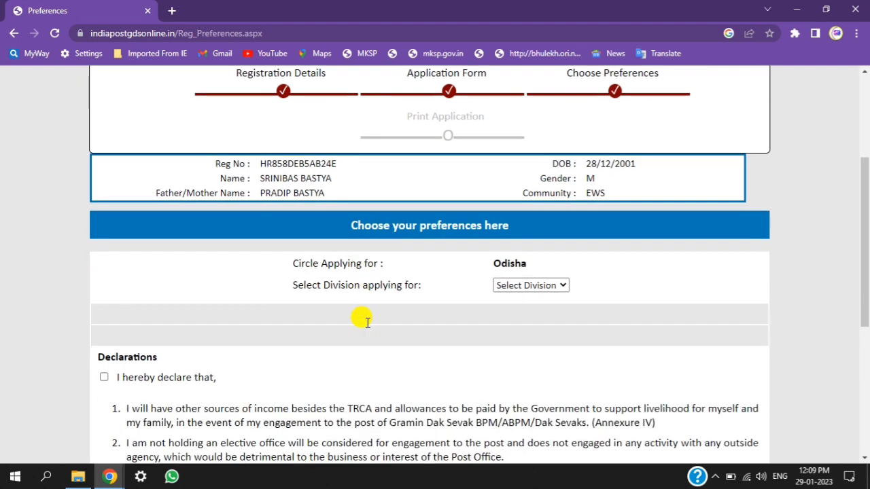
click(517, 287)
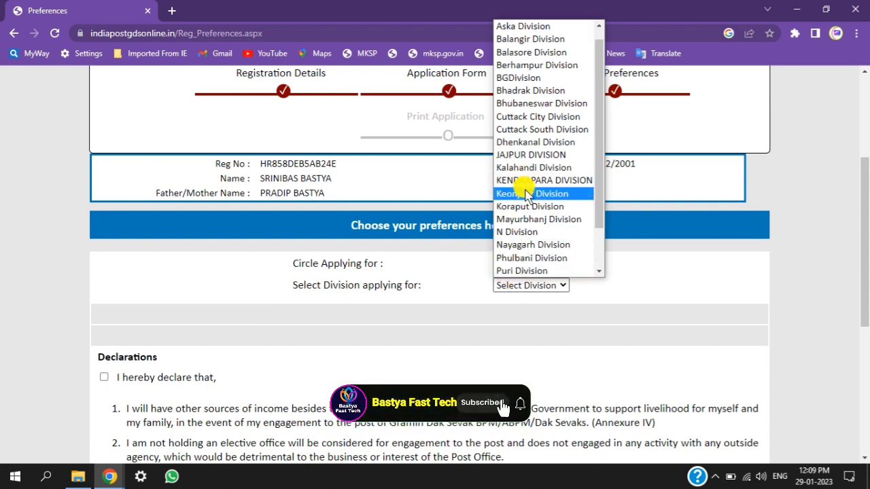
scroll(526, 182, down, 2)
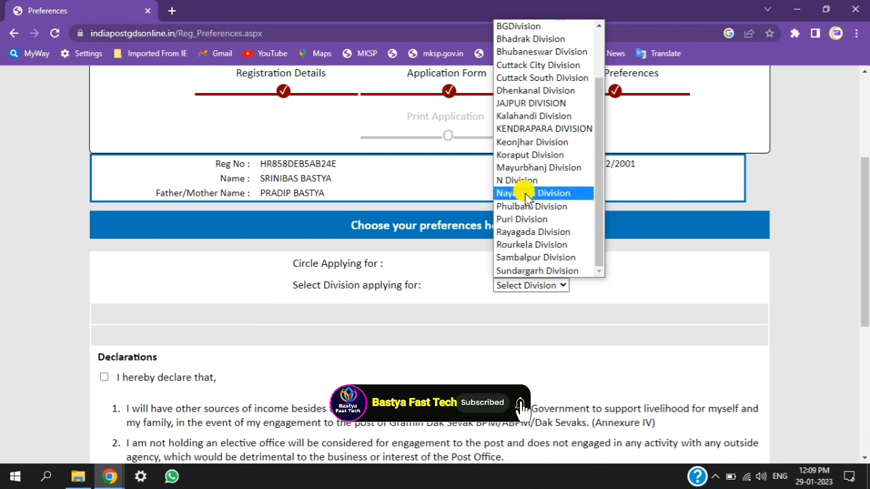
click(529, 232)
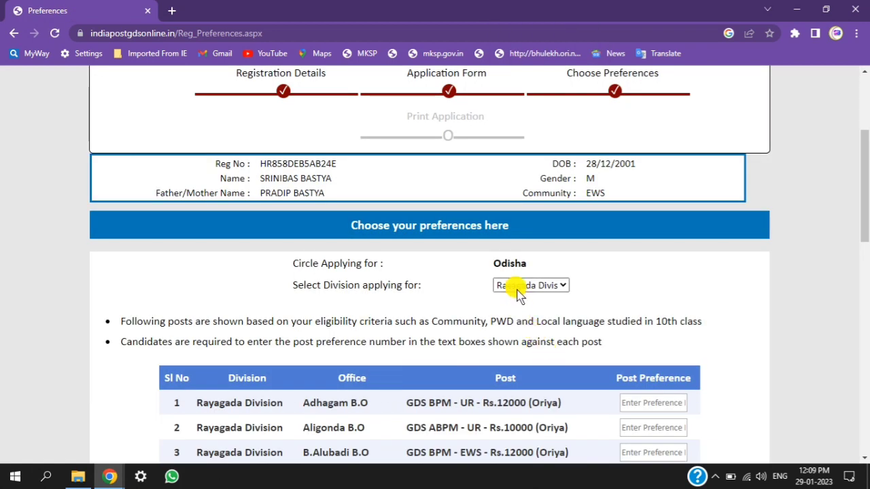
- Look through the Rayagada Division posts and the document verification circle and division, and accept the declarations
scroll(432, 289, down, 5)
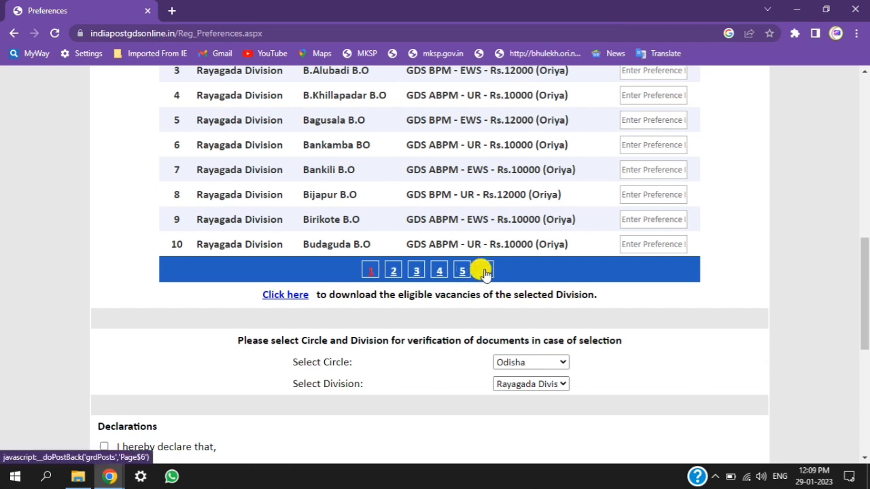
scroll(475, 214, up, 2)
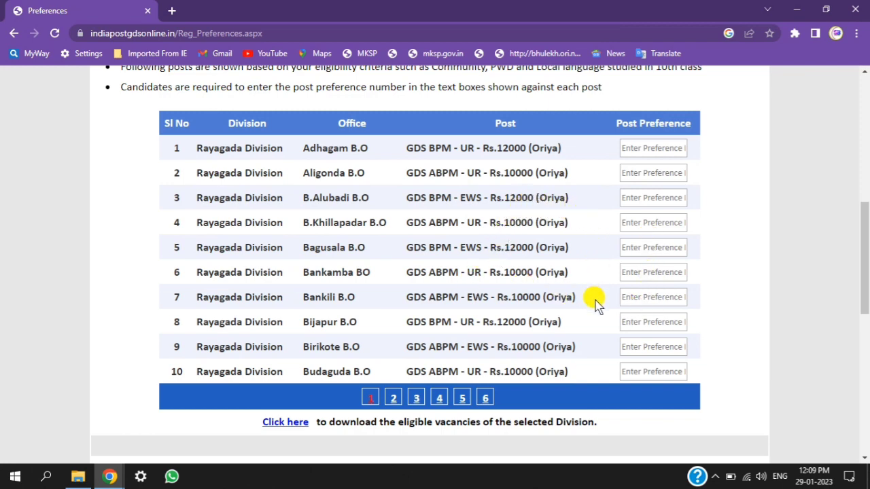
scroll(596, 303, down, 3)
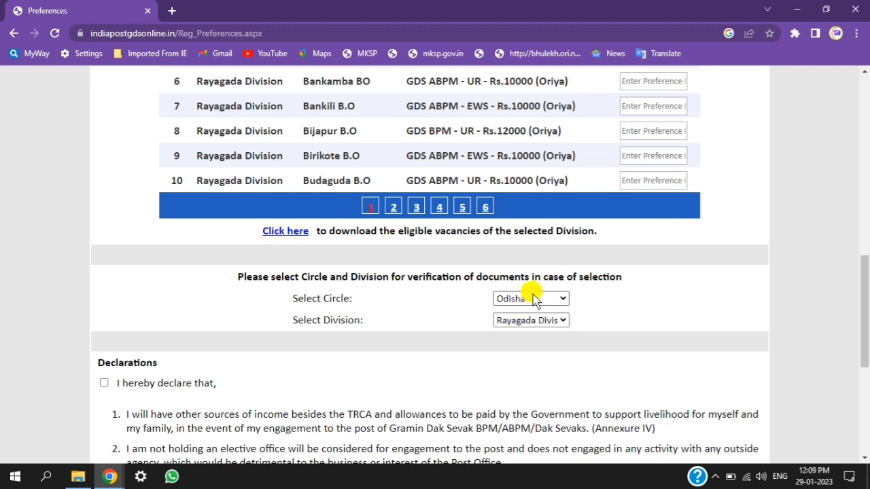
scroll(394, 337, down, 2)
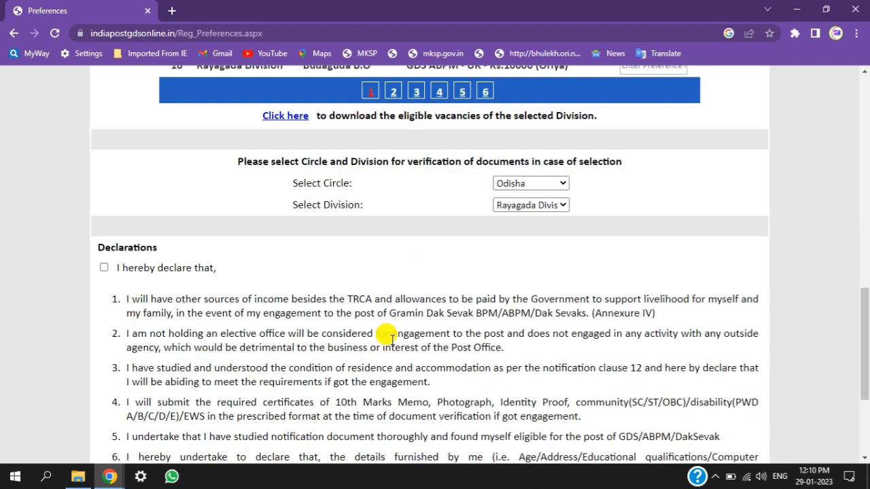
click(105, 254)
scroll(229, 284, down, 3)
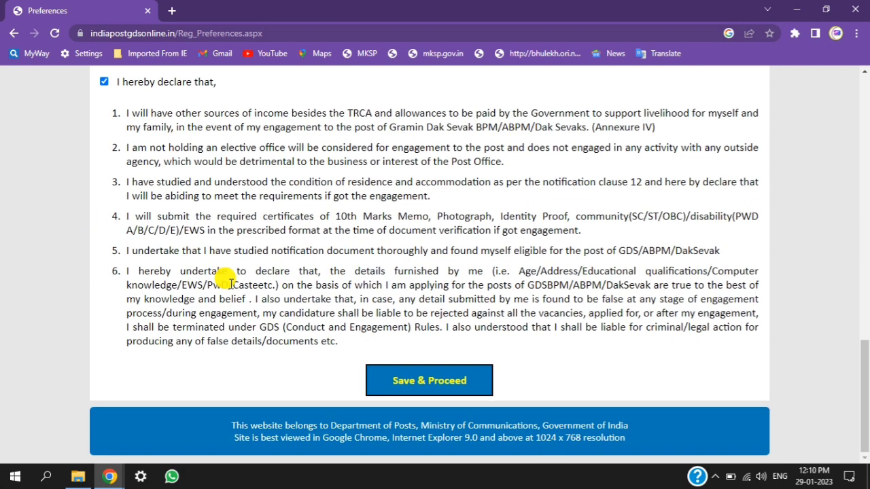
- Check the Mayurbhanj Division post preferences, save them and proceed to the application fee payment
scroll(414, 305, up, 5)
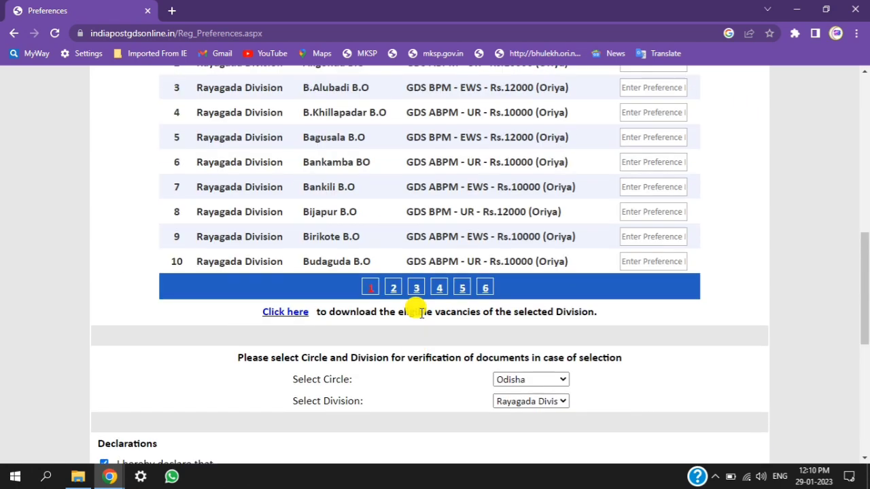
scroll(388, 306, up, 2)
scroll(456, 279, down, 1)
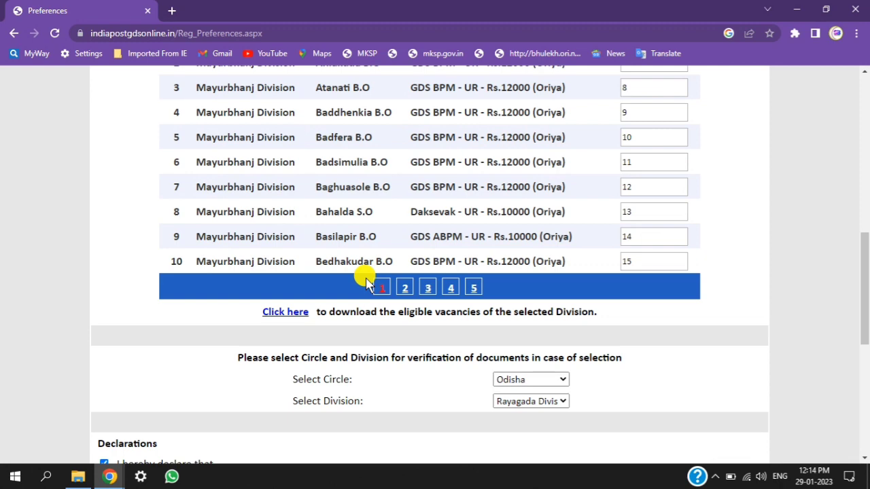
scroll(466, 242, up, 3)
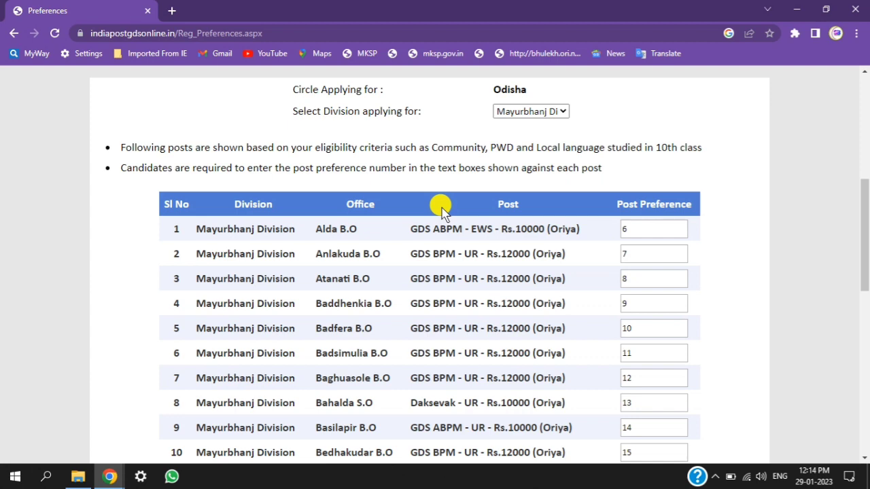
scroll(440, 211, down, 6)
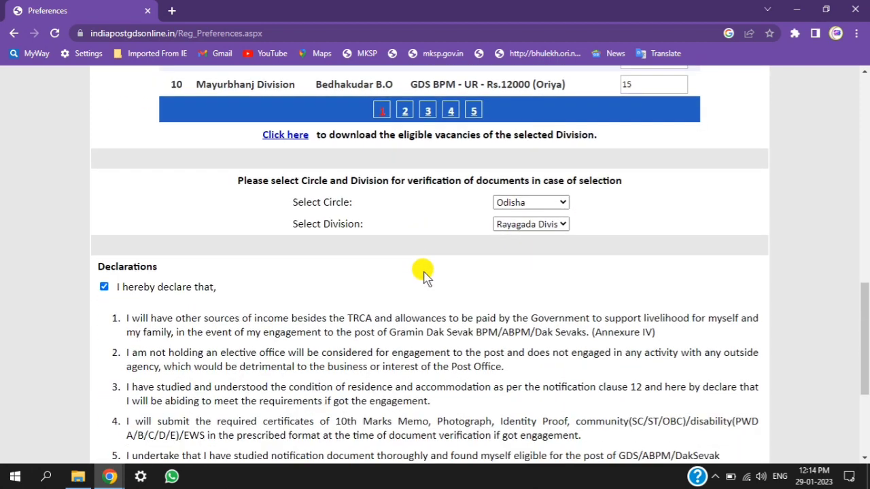
scroll(188, 249, down, 1)
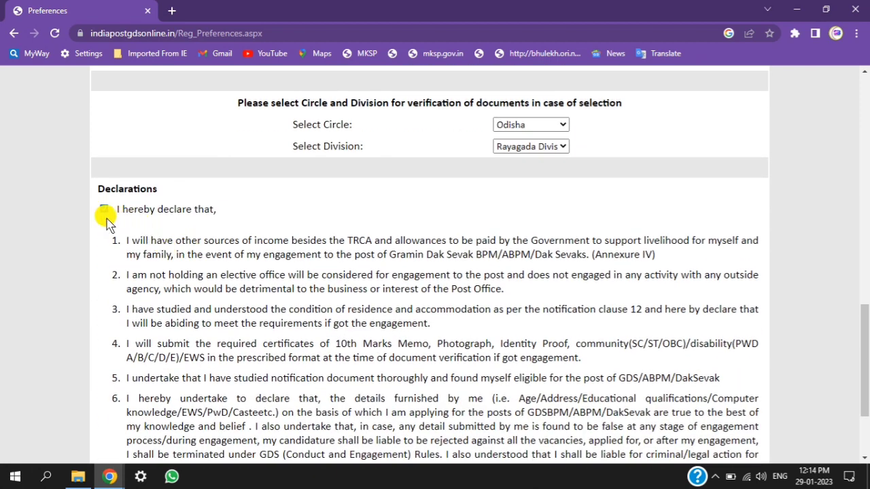
scroll(248, 272, down, 2)
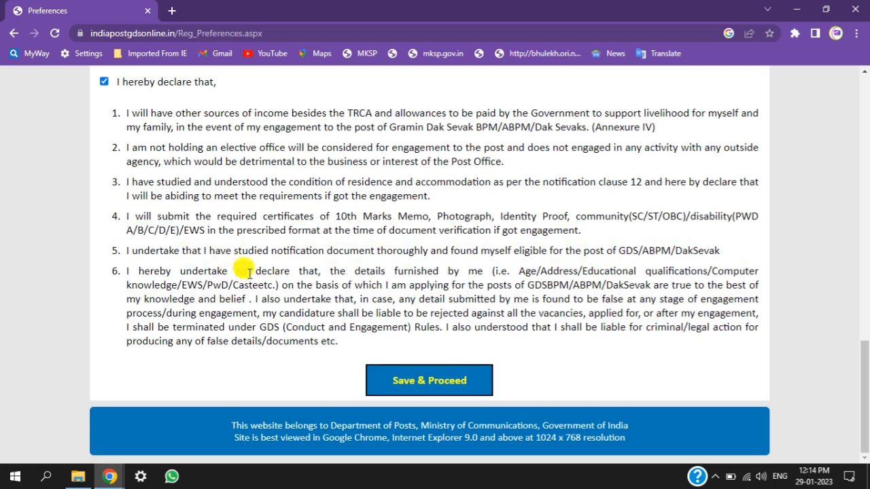
click(427, 381)
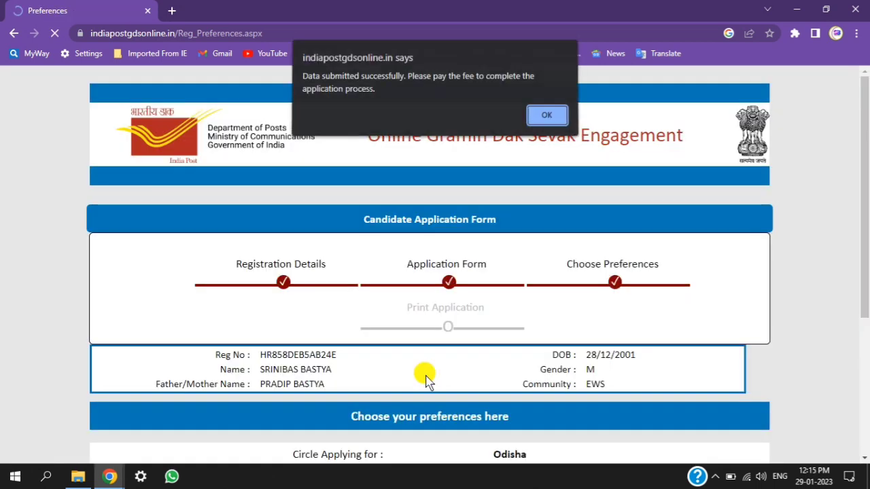
click(544, 116)
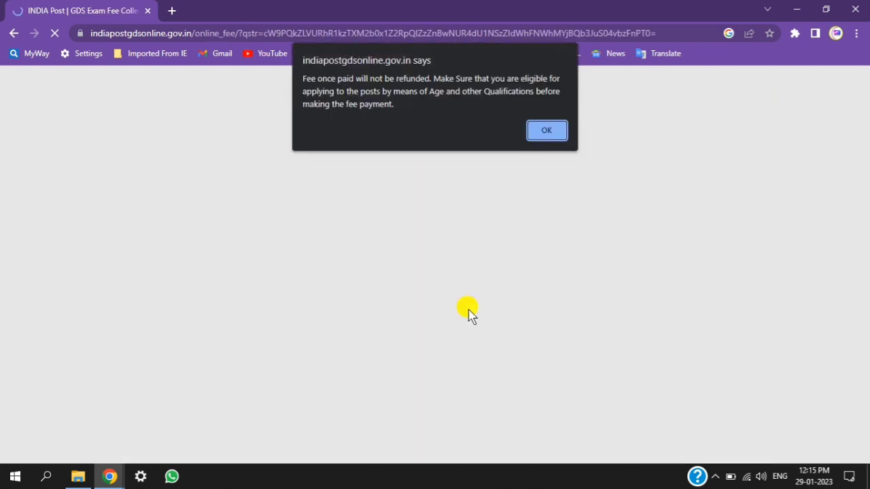
click(546, 130)
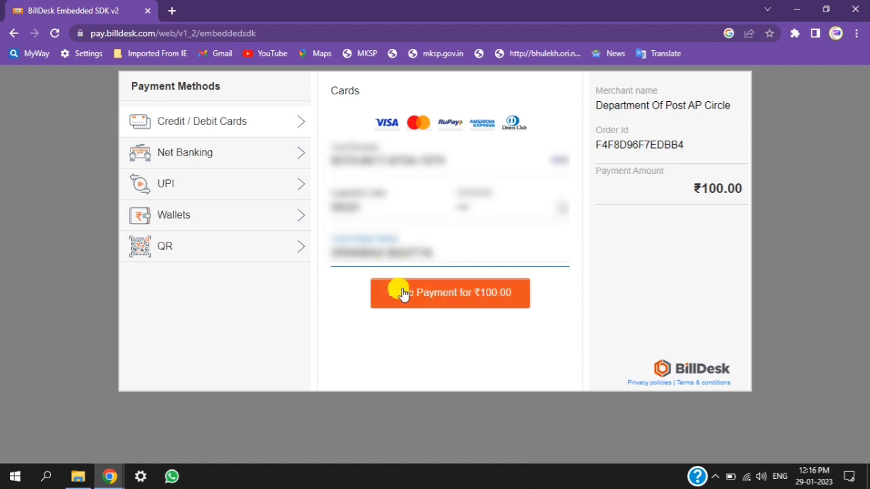
- Pay the ₹100.00 application fee by card, authorising it with the bank's one-time password, and continue to the submitted application
click(402, 294)
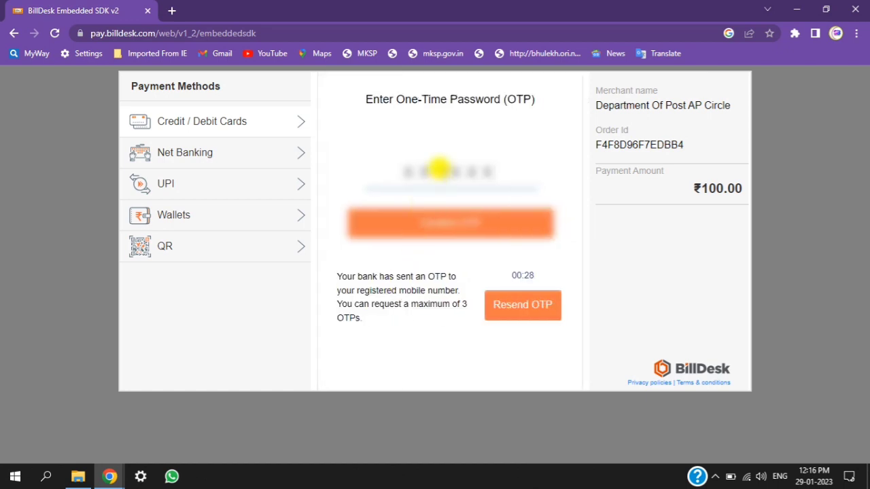
click(435, 172)
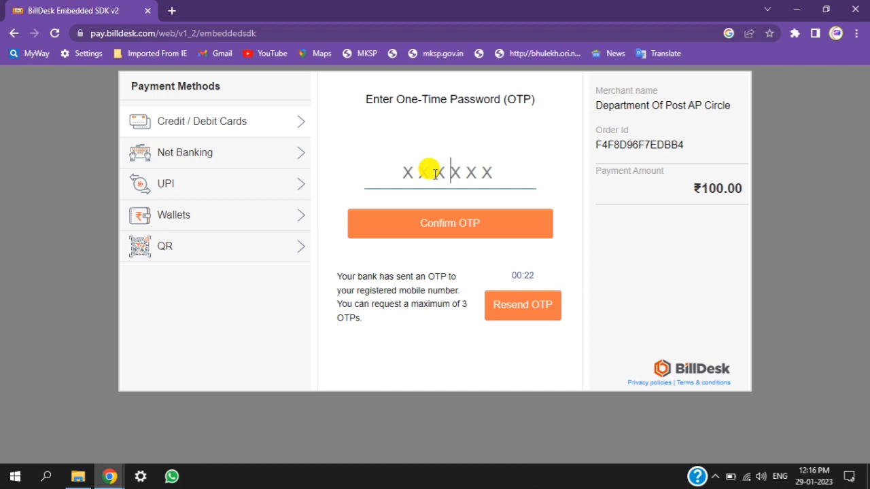
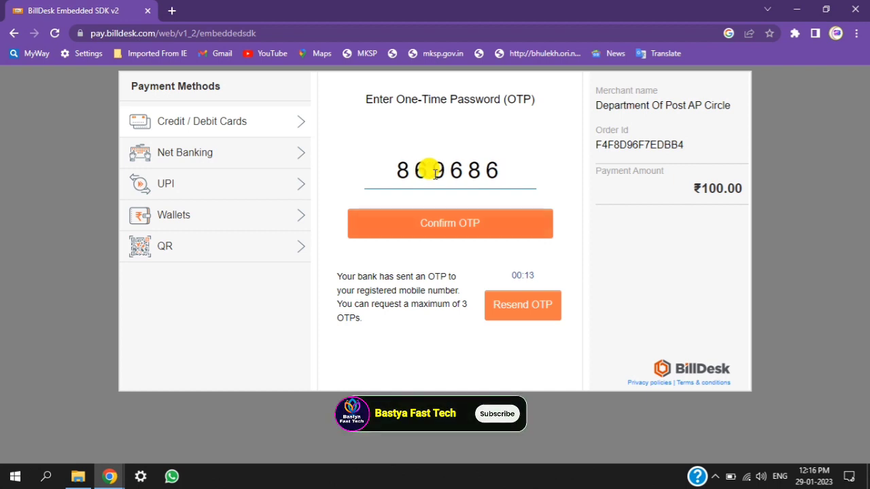
click(438, 225)
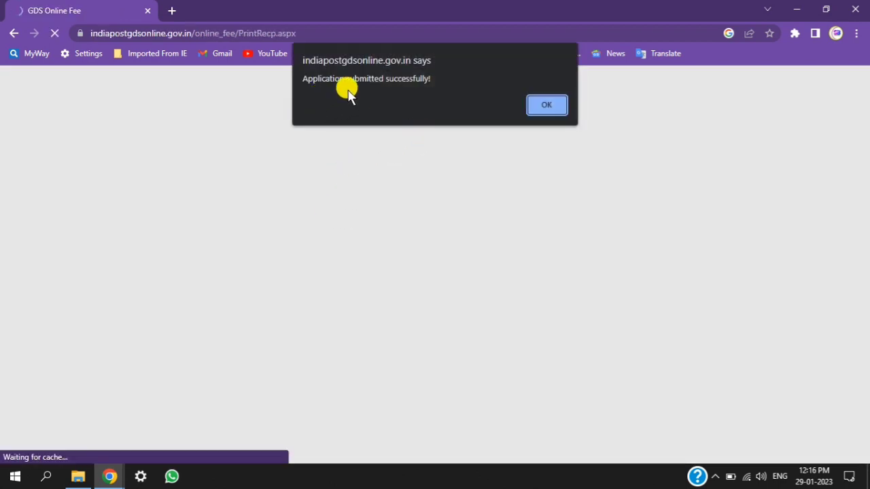
click(547, 106)
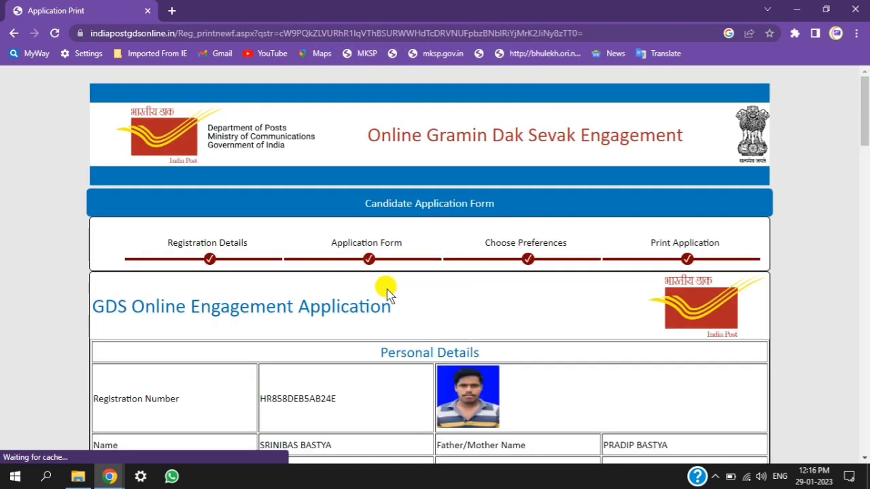
- Review the submitted application's personal, address, marks and post preference sections, and print the form
scroll(385, 288, down, 2)
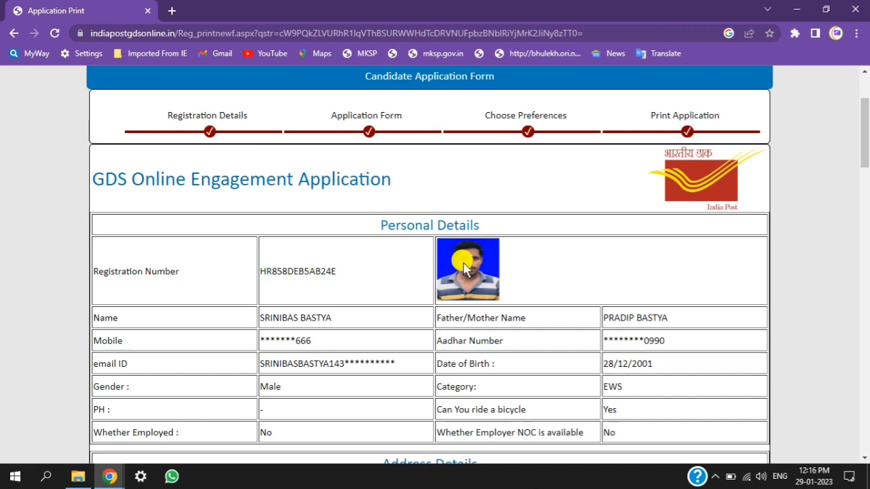
scroll(464, 268, down, 3)
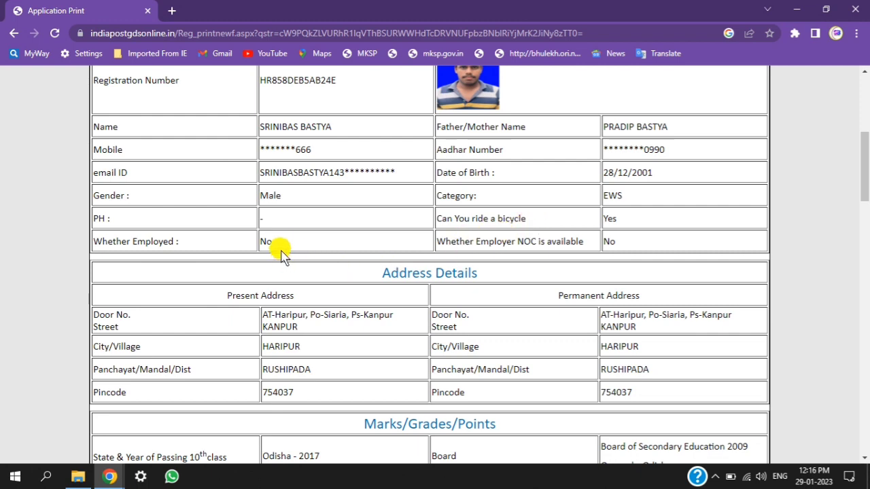
scroll(282, 252, down, 5)
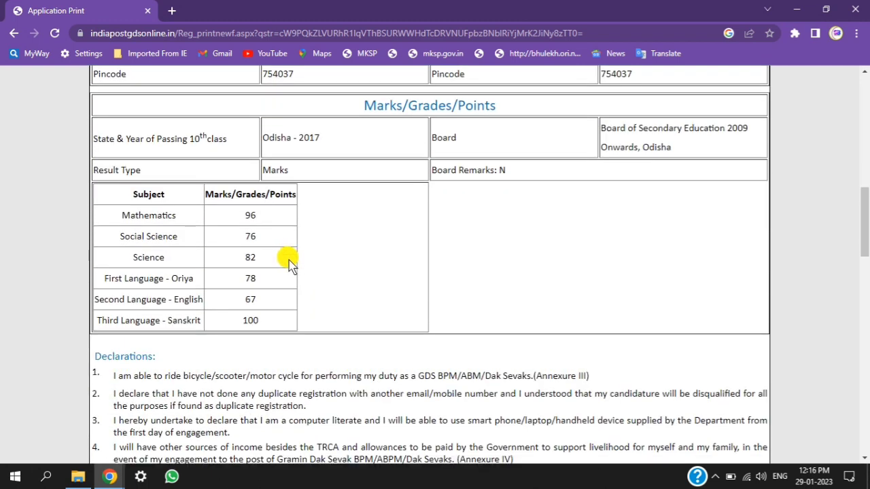
scroll(346, 238, down, 5)
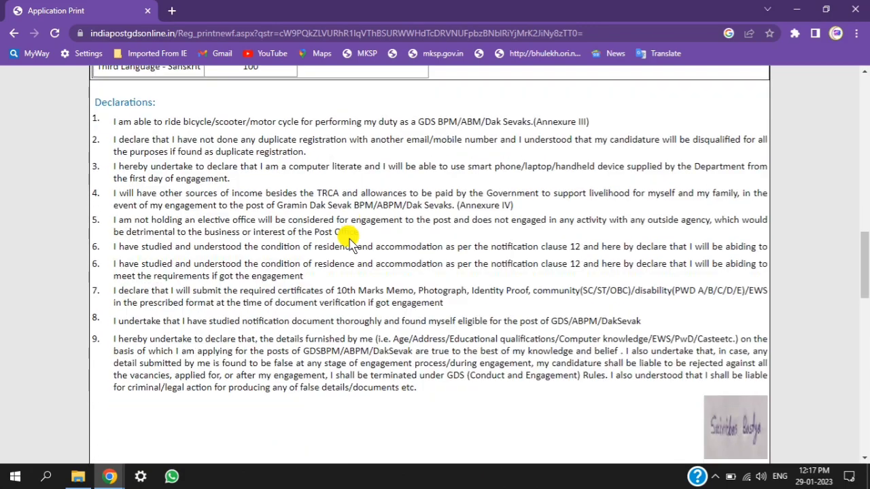
scroll(350, 238, down, 10)
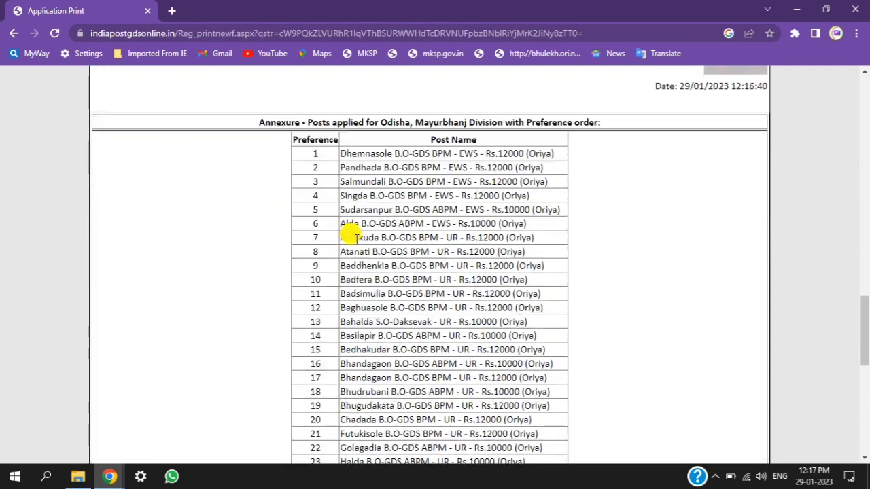
scroll(354, 235, down, 3)
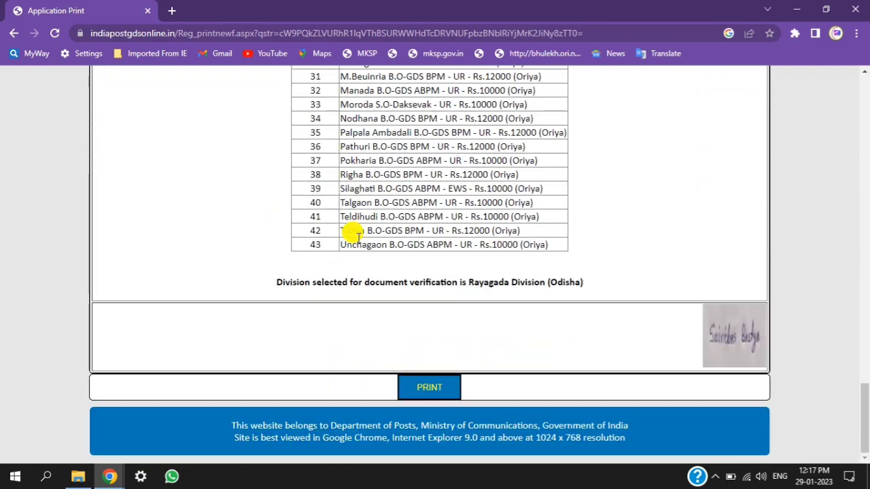
click(427, 387)
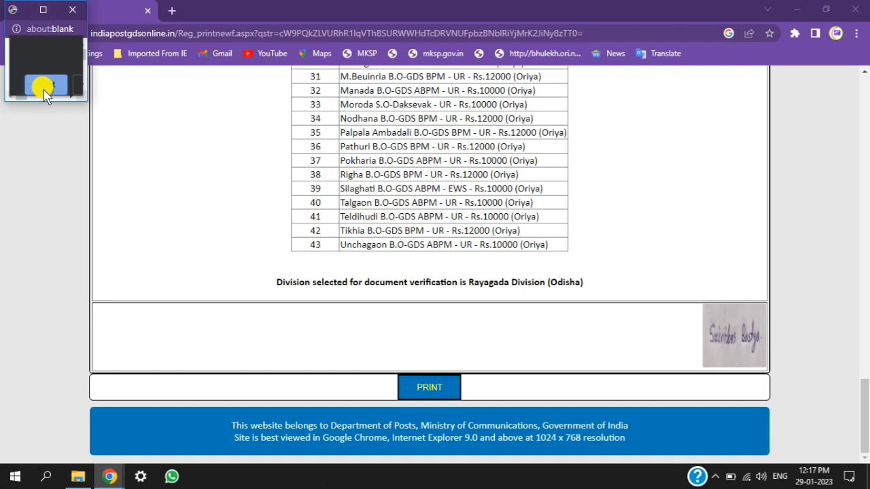
click(43, 87)
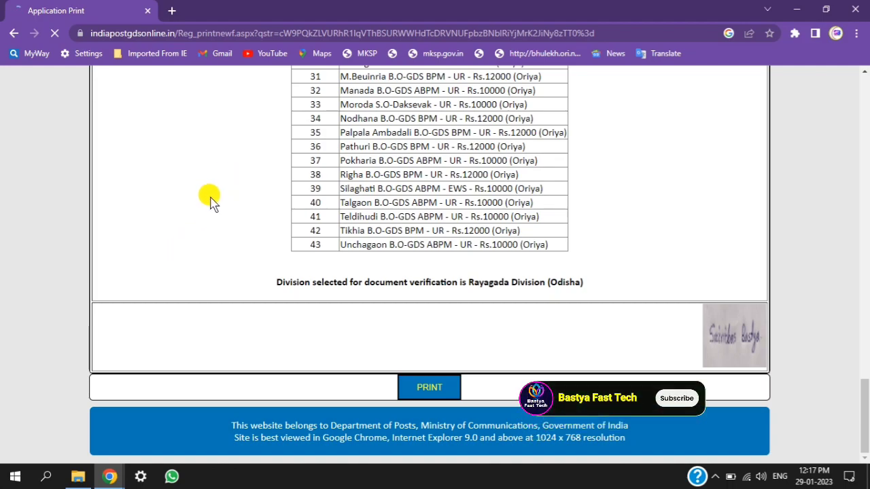
scroll(414, 333, down, 20)
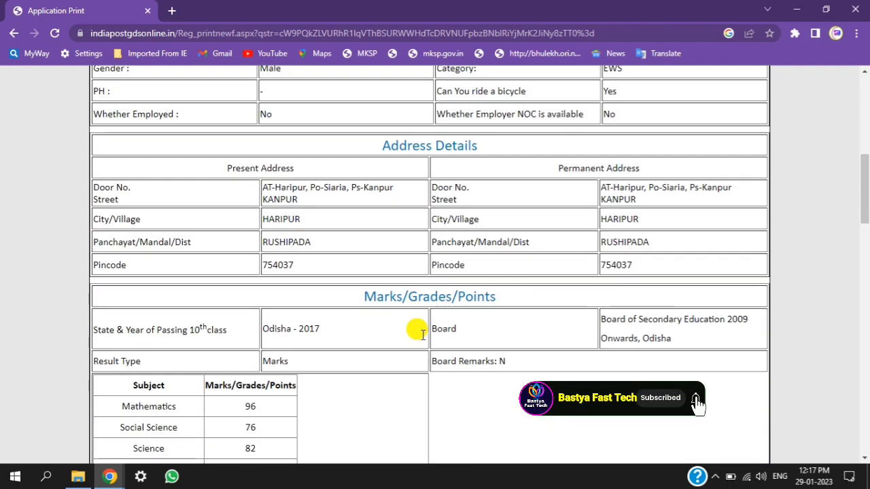
- Open the print dialog for the submitted application form in an enlarged window and print all pages with Microsoft Print to PDF
scroll(421, 340, down, 6)
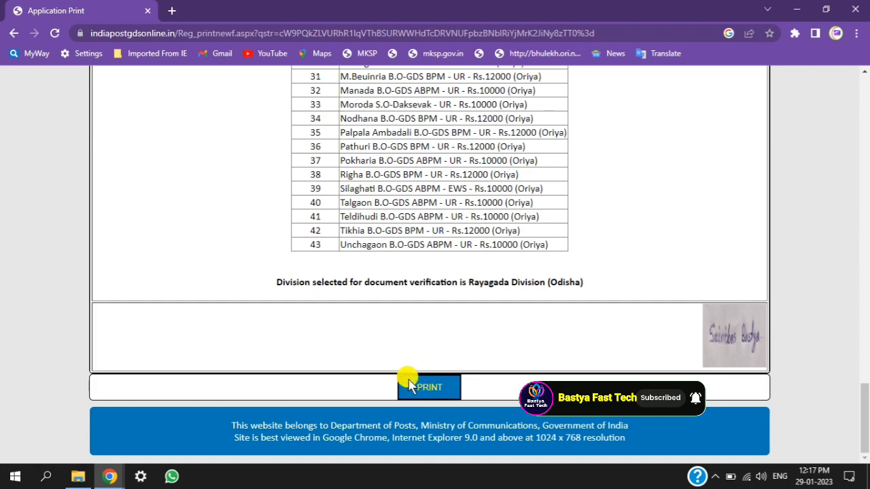
scroll(408, 380, up, 8)
scroll(411, 379, up, 20)
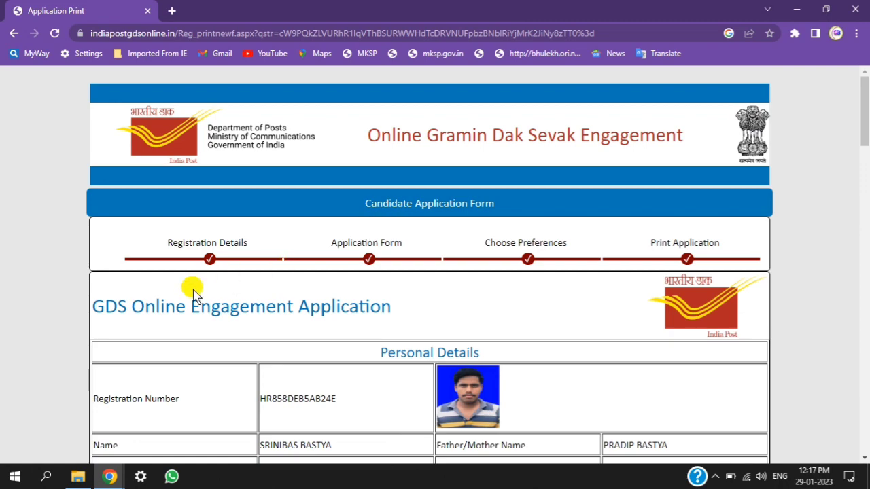
scroll(433, 294, down, 1)
scroll(433, 292, down, 20)
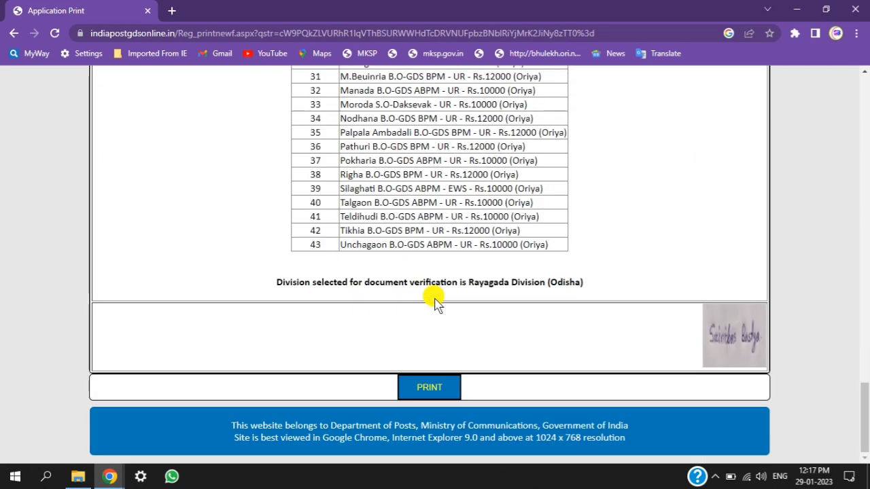
click(426, 389)
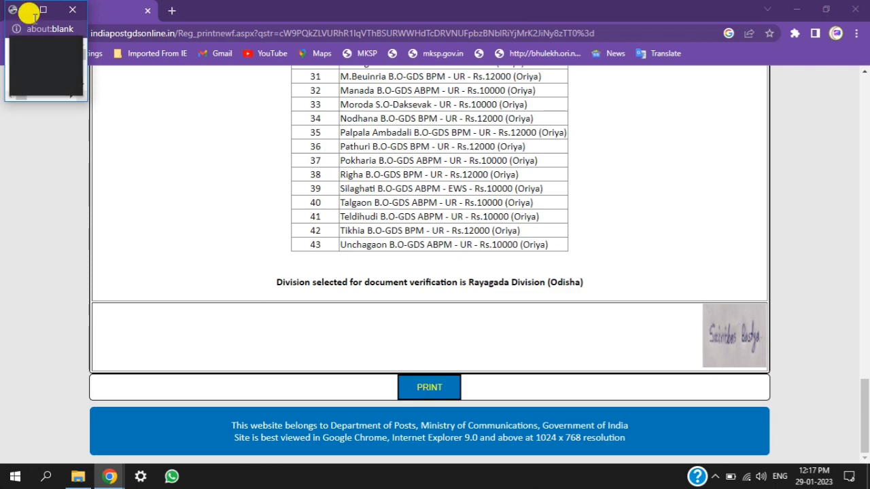
click(43, 15)
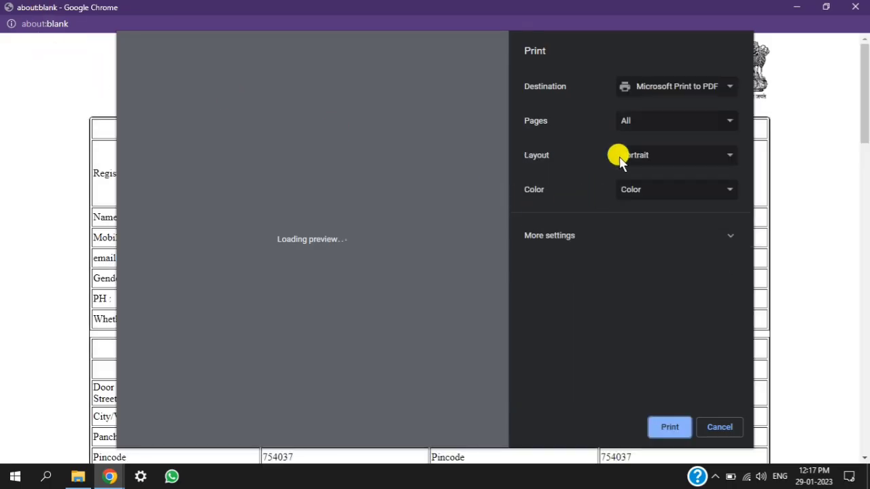
click(653, 428)
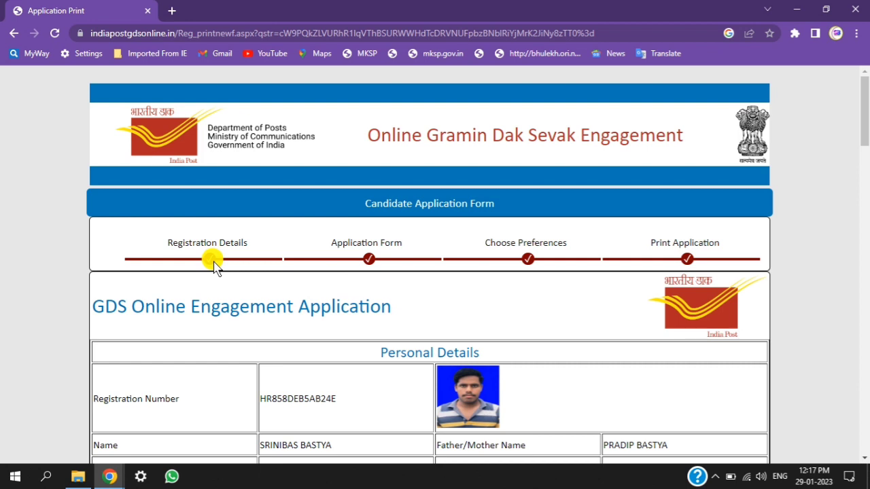
scroll(289, 280, down, 1)
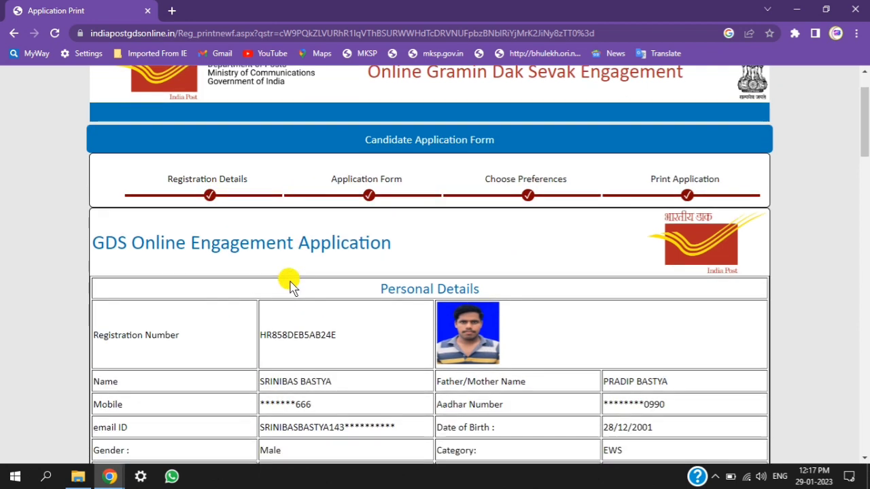